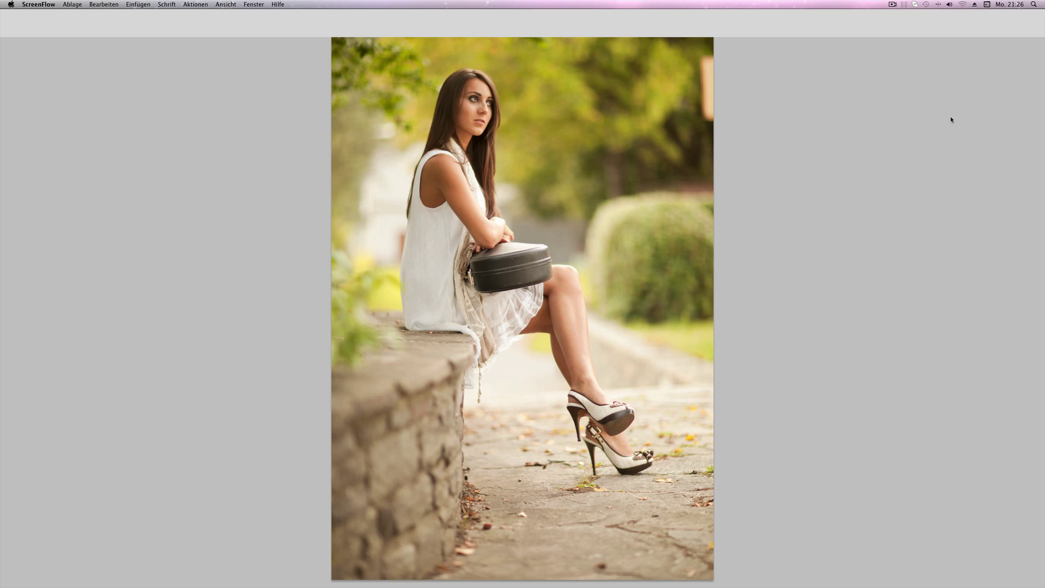
Switch to Photoshop and duplicate the Hintergrund layer as Ebene 1 with Cmd+J.
{"action": "left_click", "coordinate": [739, 141]}
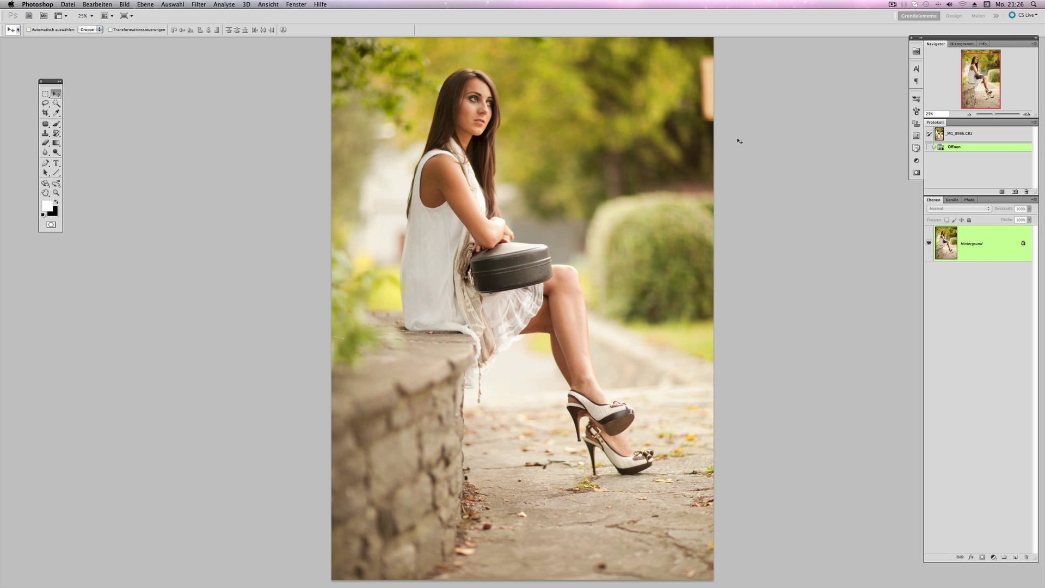
{"action": "key", "text": "ctrl+j"}
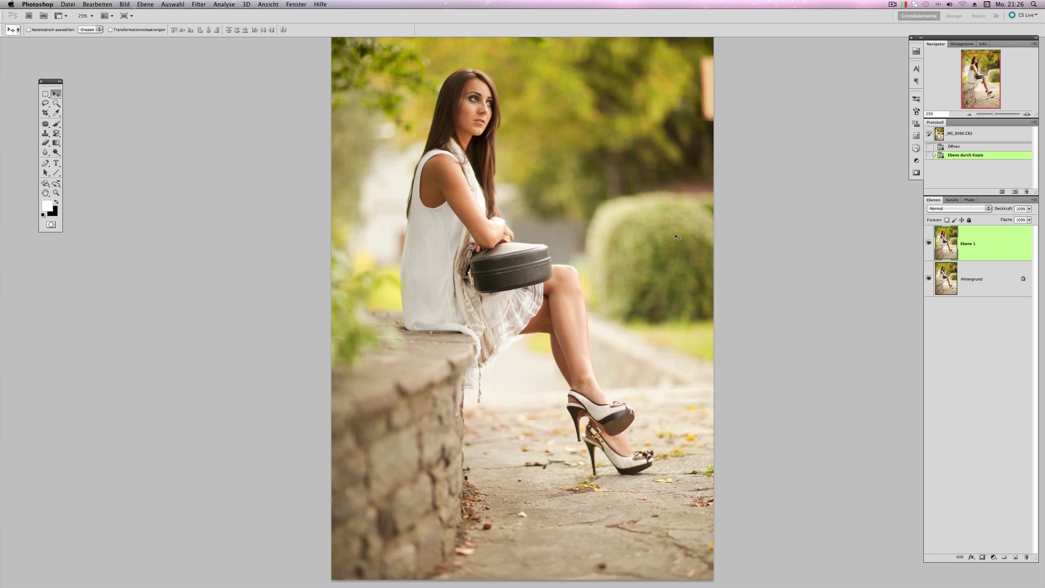
Zoom to 66.7% and pan to the photo's upper-right edge with the beige post.
{"action": "left_click_drag", "start_coordinate": [513, 256], "coordinate": [555, 248]}
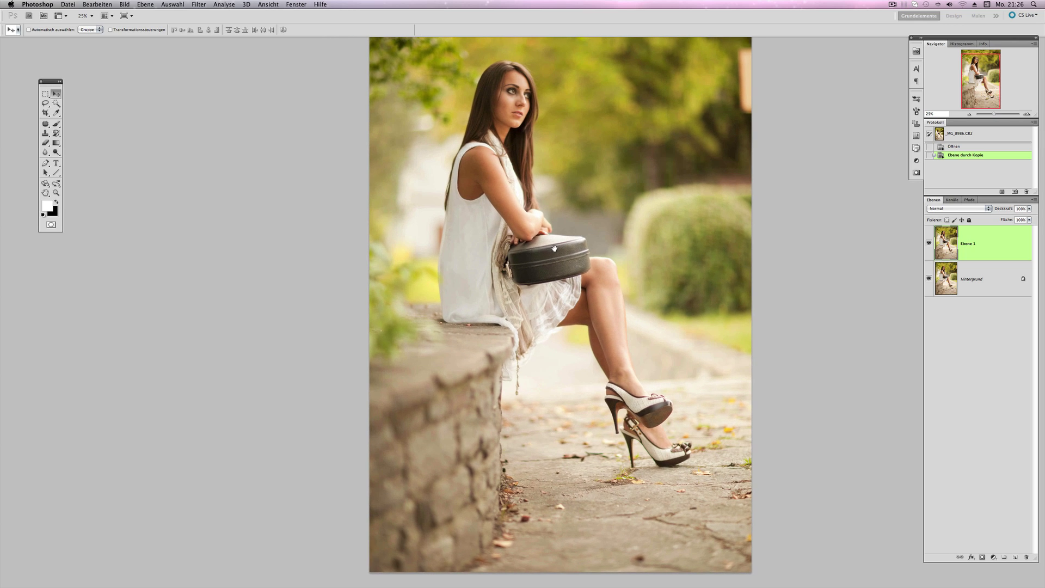
{"action": "left_click", "coordinate": [1027, 114]}
{"action": "scroll", "coordinate": [343, 233], "scroll_direction": "down", "scroll_amount": 3}
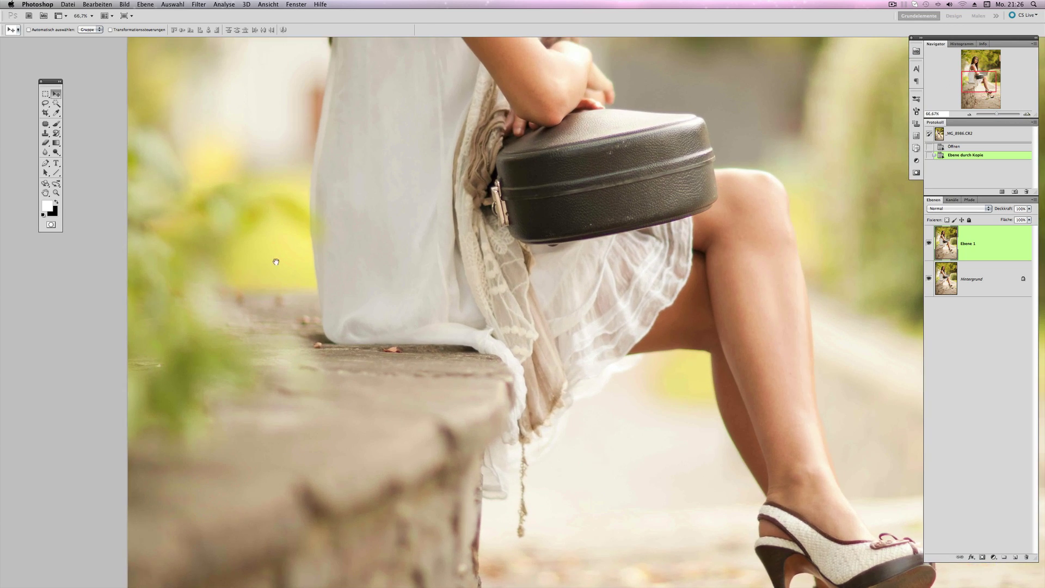
{"action": "key", "text": "super+plus"}
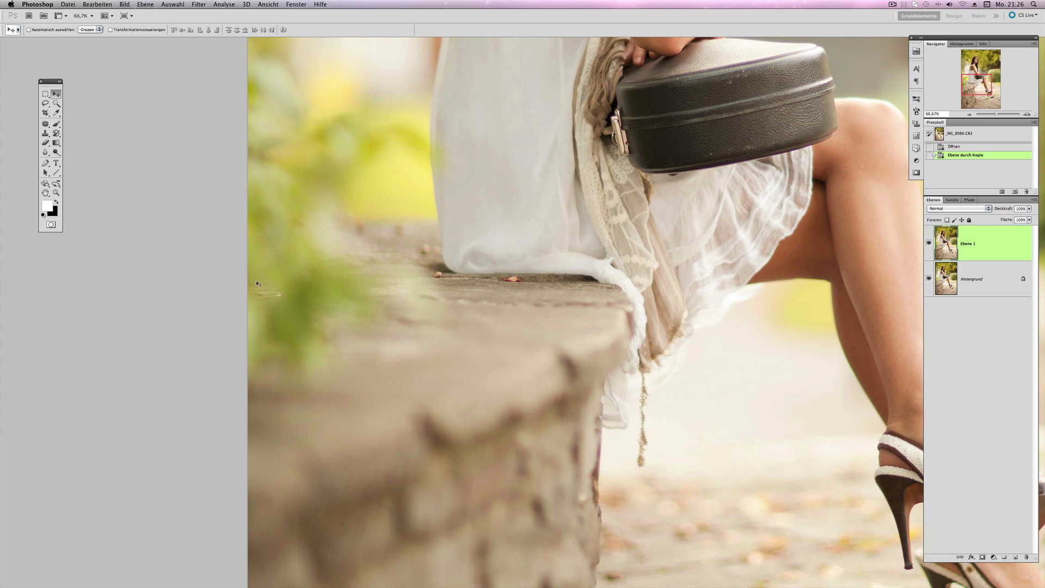
{"action": "left_click_drag", "start_coordinate": [299, 273], "coordinate": [386, 273]}
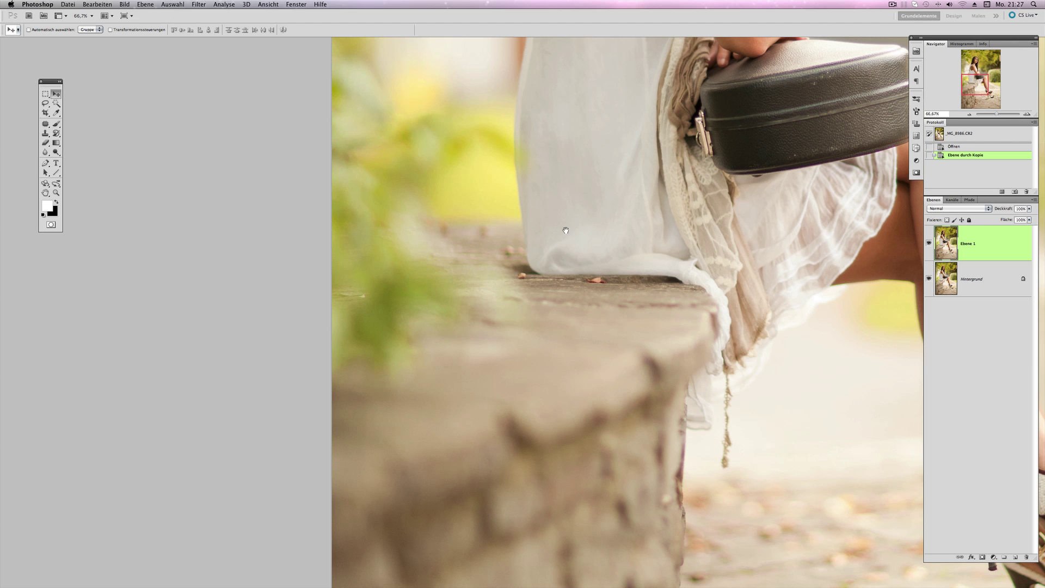
{"action": "scroll", "coordinate": [566, 228], "scroll_direction": "right", "scroll_amount": 5}
{"action": "scroll", "coordinate": [566, 227], "scroll_direction": "up", "scroll_amount": 3}
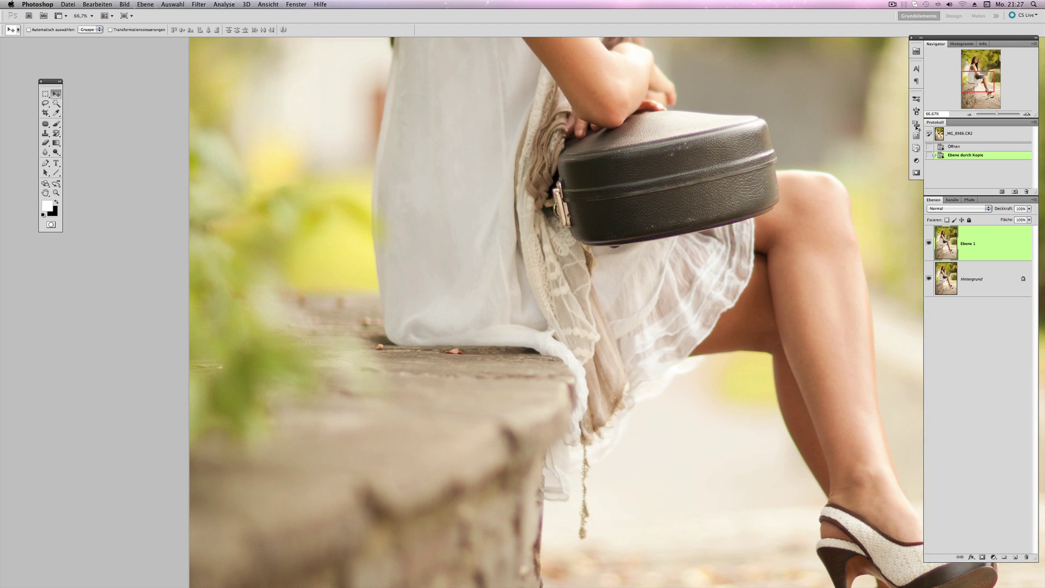
{"action": "left_click", "coordinate": [999, 60]}
{"action": "left_click_drag", "start_coordinate": [756, 167], "coordinate": [306, 157]}
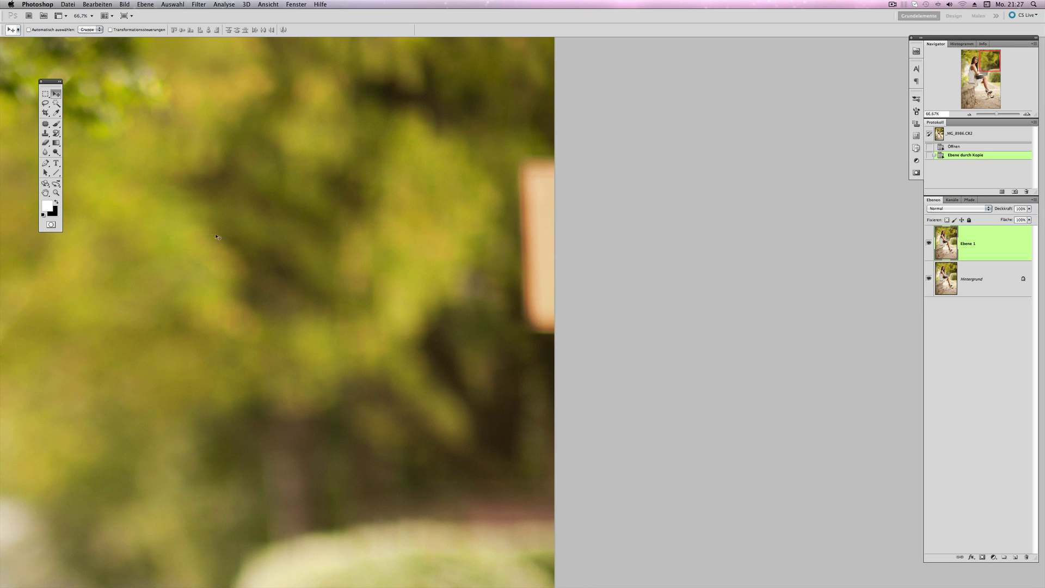
Select the Clone Stamp with a 226 px brush at 11% hardness.
{"action": "left_click", "coordinate": [45, 133]}
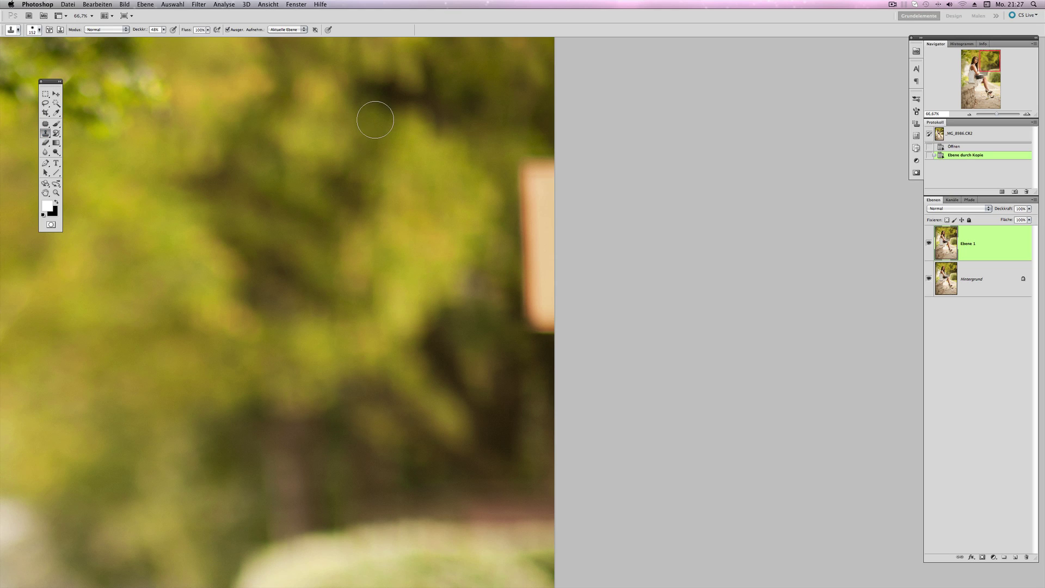
{"action": "right_click", "coordinate": [449, 171]}
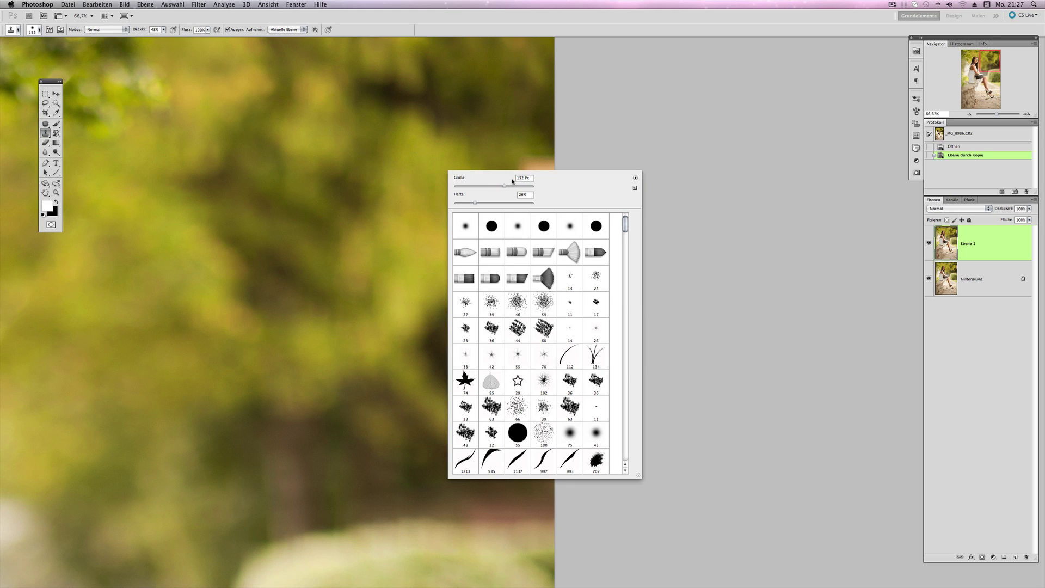
{"action": "left_click_drag", "start_coordinate": [513, 186], "coordinate": [461, 203]}
{"action": "key", "text": "Return"}
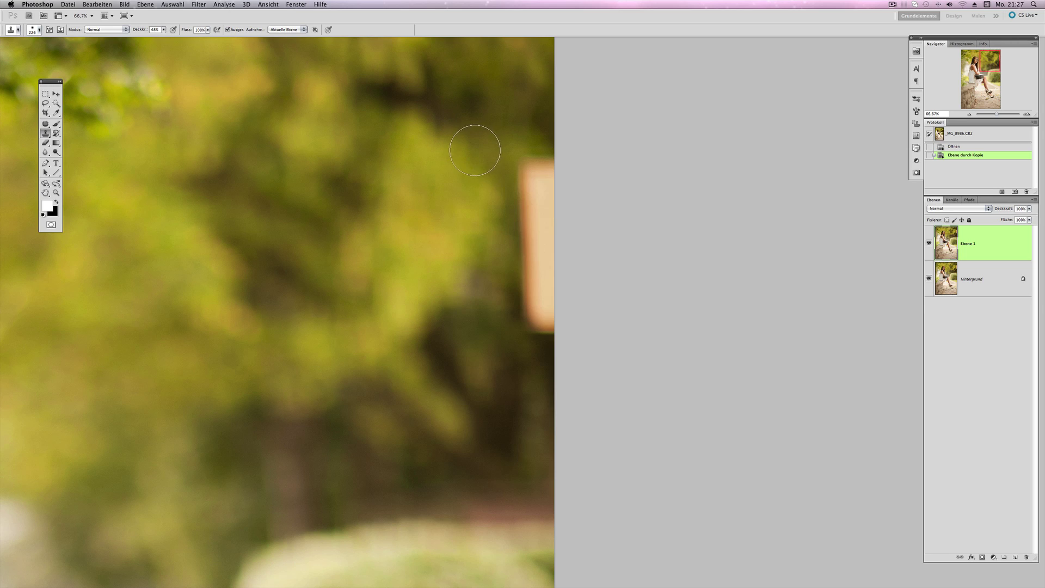
Clone foliage over the blurred beige post from top to bottom.
{"action": "left_click", "coordinate": [523, 163]}
{"action": "left_click", "coordinate": [535, 188]}
{"action": "left_click", "coordinate": [534, 207]}
{"action": "left_click", "coordinate": [533, 234]}
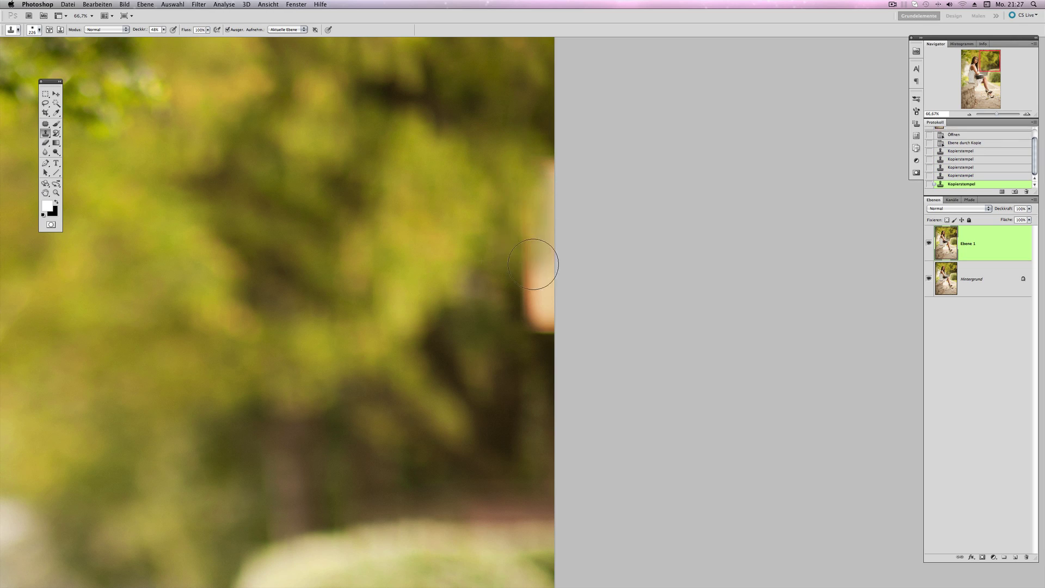
{"action": "left_click", "coordinate": [535, 269]}
{"action": "left_click", "coordinate": [539, 291]}
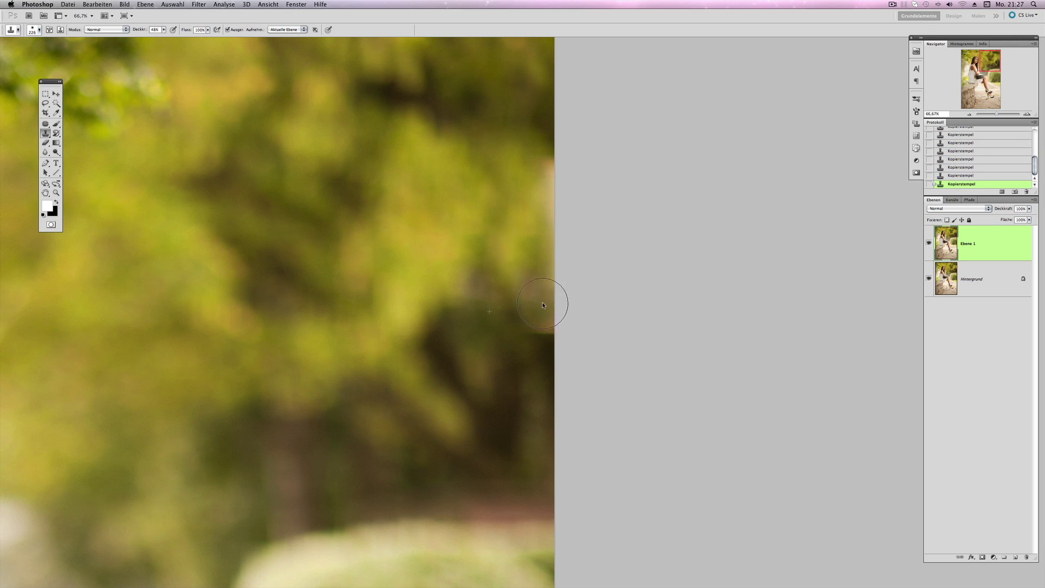
{"action": "left_click", "coordinate": [546, 199]}
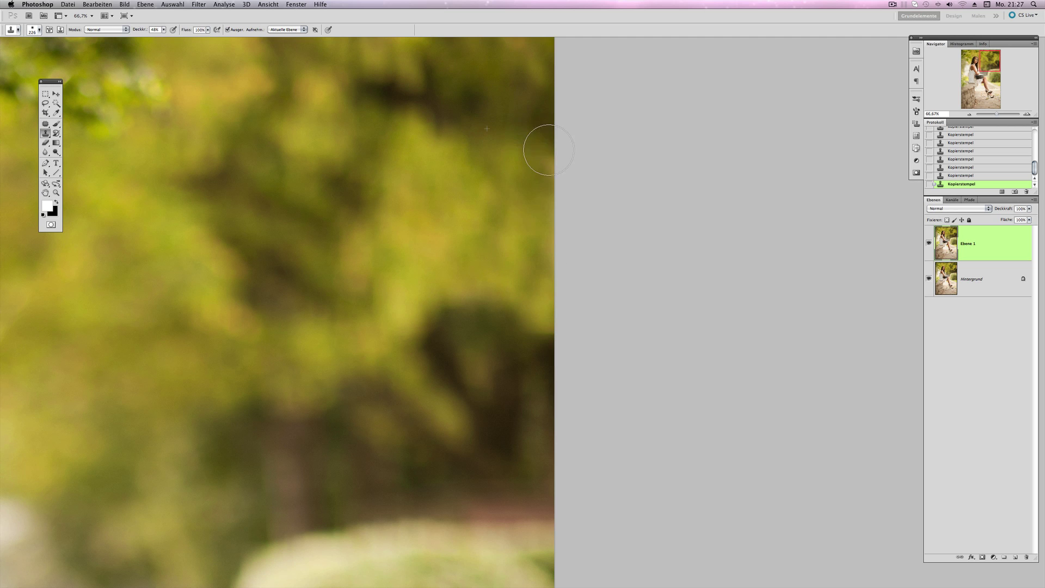
Clone-stamp out the faint white streak beside the top of the stone wall.
{"action": "scroll", "coordinate": [505, 168], "scroll_direction": "left", "scroll_amount": 5}
{"action": "scroll", "coordinate": [505, 167], "scroll_direction": "down", "scroll_amount": 4}
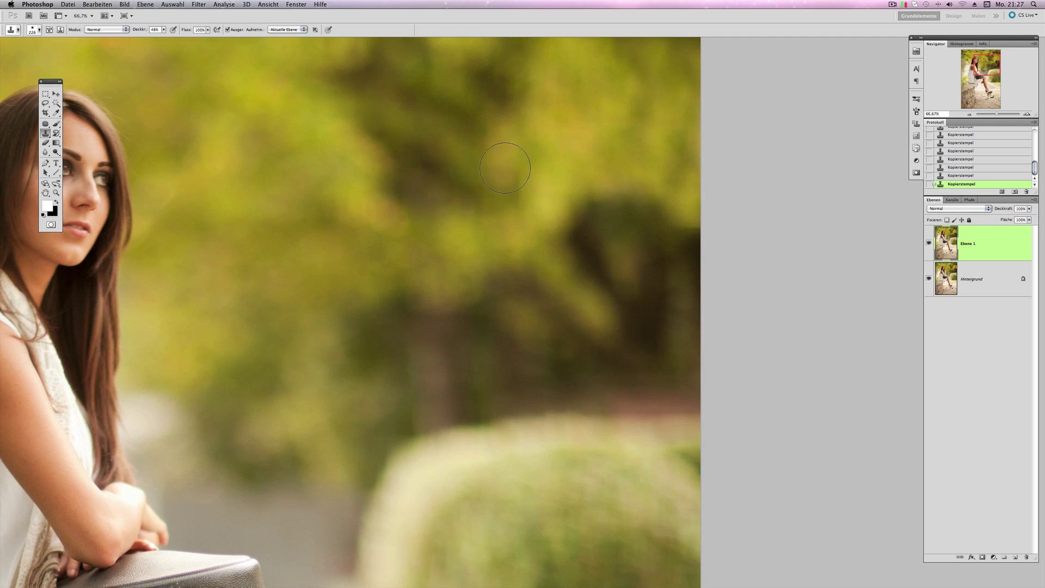
{"action": "scroll", "coordinate": [406, 275], "scroll_direction": "down", "scroll_amount": 5}
{"action": "scroll", "coordinate": [635, 76], "scroll_direction": "left", "scroll_amount": 3}
{"action": "scroll", "coordinate": [644, 140], "scroll_direction": "left", "scroll_amount": 5}
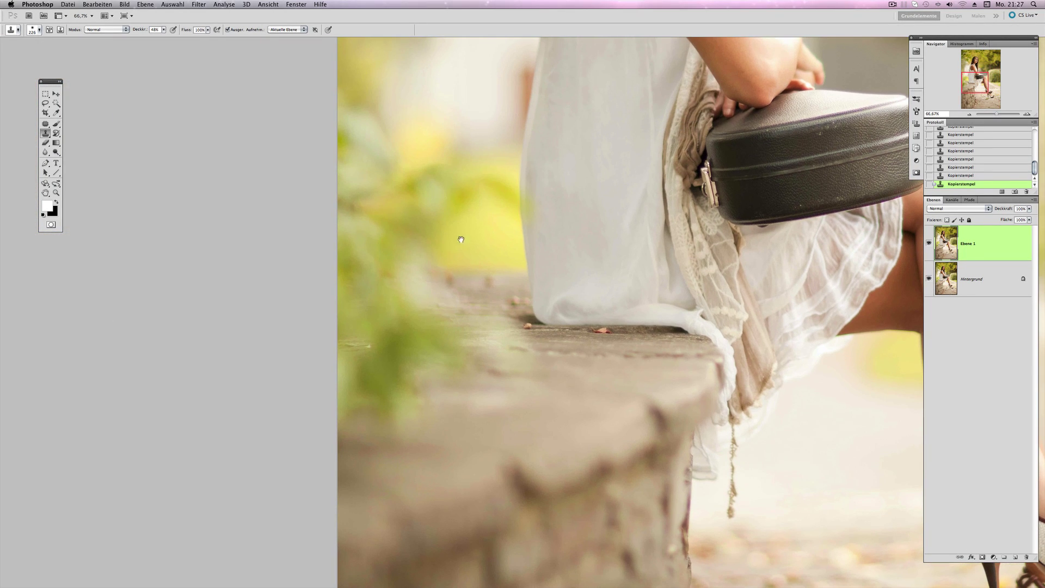
{"action": "left_click", "coordinate": [358, 343]}
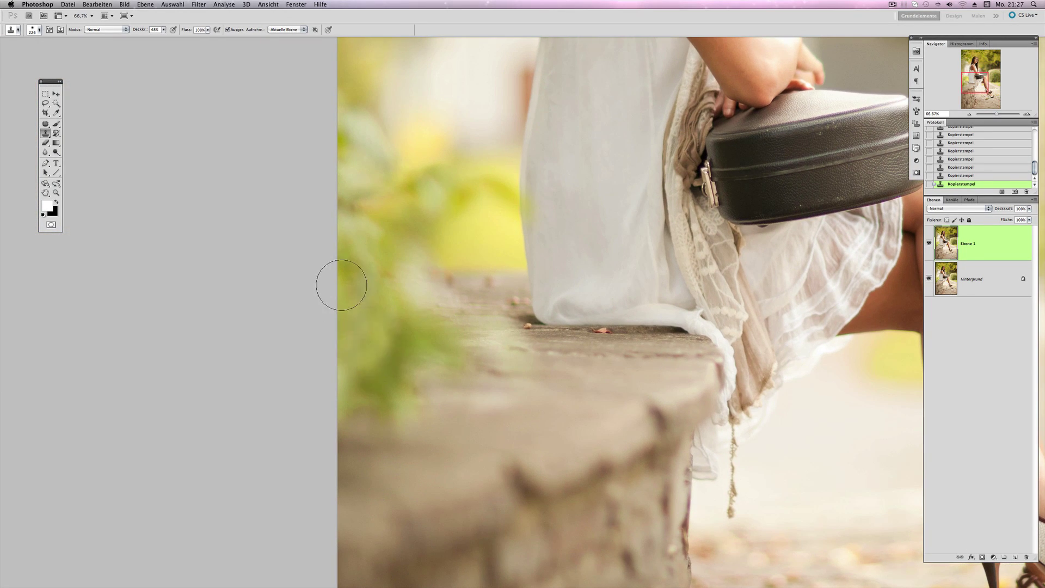
Inspect the retouched photo from shoes up to the face, then zoom out to 25%.
{"action": "scroll", "coordinate": [474, 390], "scroll_direction": "down", "scroll_amount": 10}
{"action": "scroll", "coordinate": [479, 381], "scroll_direction": "right", "scroll_amount": 5}
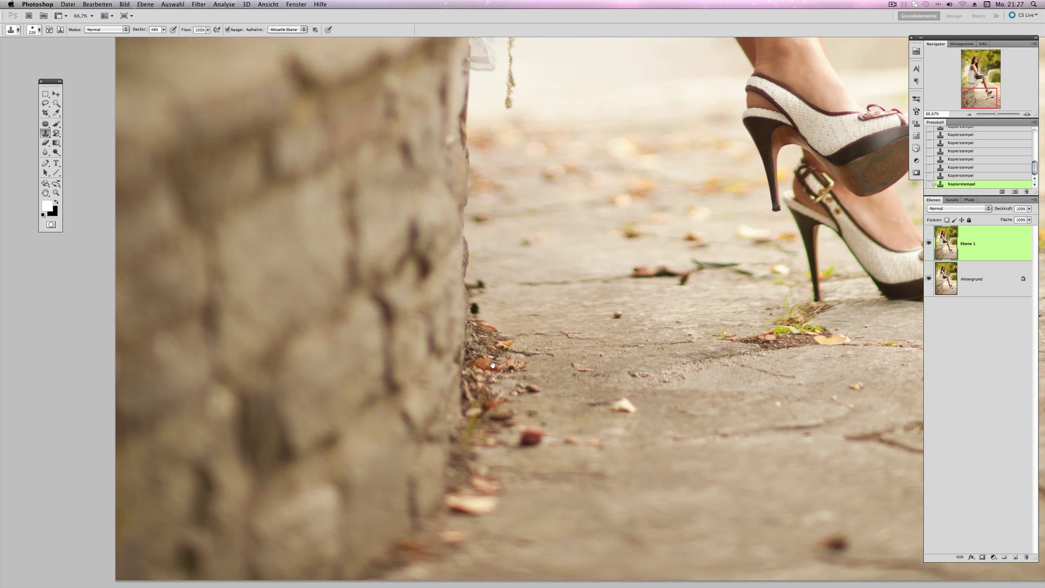
{"action": "scroll", "coordinate": [493, 365], "scroll_direction": "right", "scroll_amount": 5}
{"action": "scroll", "coordinate": [534, 343], "scroll_direction": "right", "scroll_amount": 4}
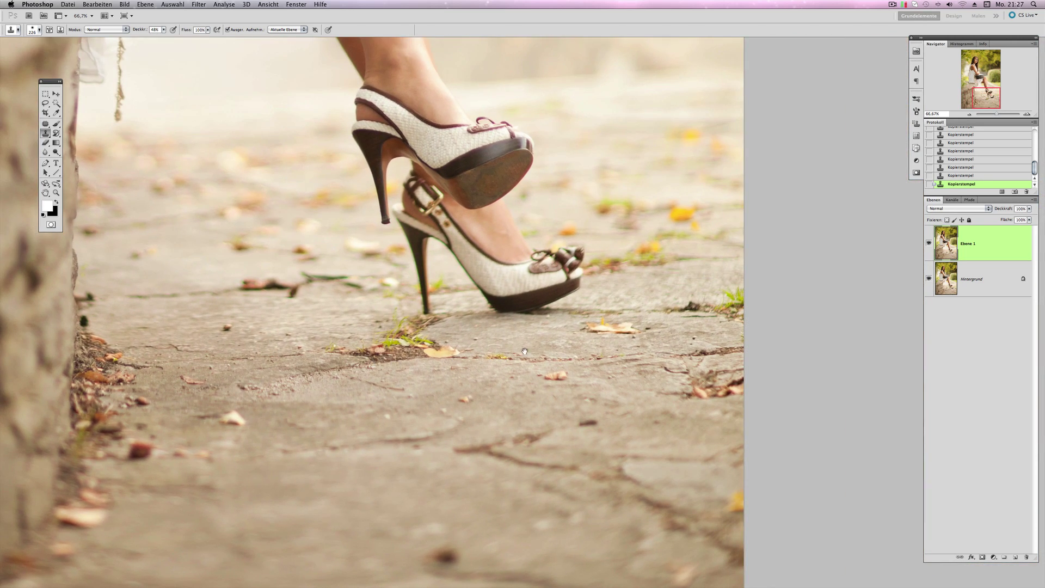
{"action": "scroll", "coordinate": [524, 351], "scroll_direction": "up", "scroll_amount": 4}
{"action": "scroll", "coordinate": [477, 256], "scroll_direction": "down", "scroll_amount": 8}
{"action": "scroll", "coordinate": [446, 240], "scroll_direction": "up", "scroll_amount": 5}
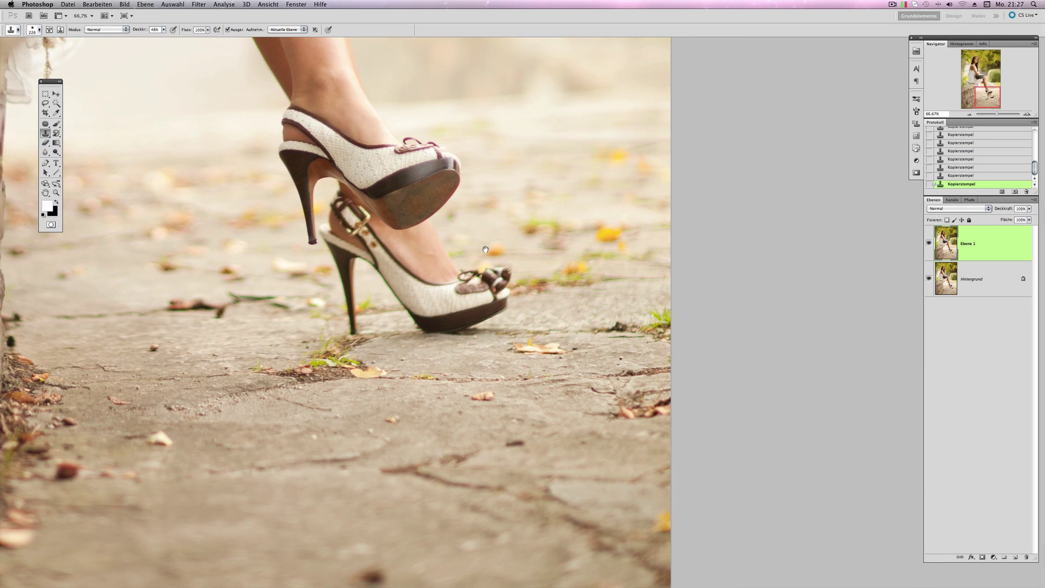
{"action": "left_click_drag", "start_coordinate": [488, 222], "coordinate": [595, 332]}
{"action": "left_click_drag", "start_coordinate": [464, 224], "coordinate": [597, 458]}
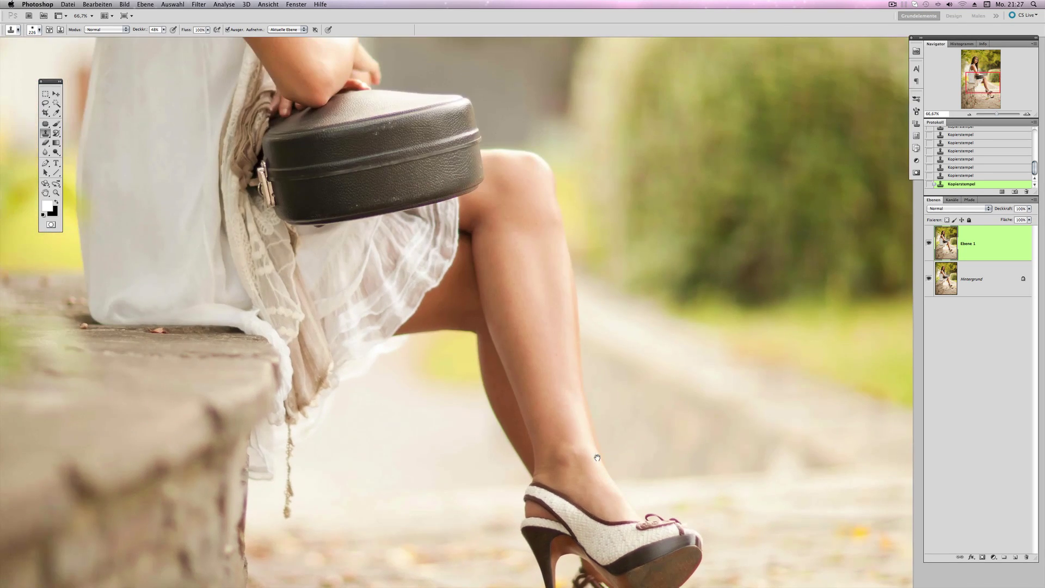
{"action": "left_click_drag", "start_coordinate": [305, 81], "coordinate": [370, 283]}
{"action": "left_click_drag", "start_coordinate": [375, 326], "coordinate": [384, 355]}
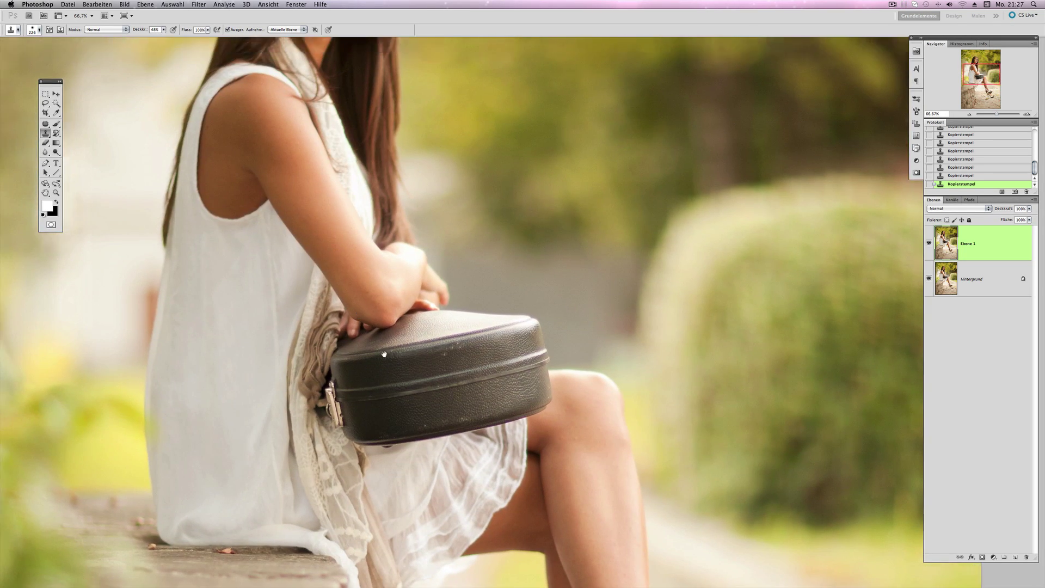
{"action": "left_click_drag", "start_coordinate": [345, 234], "coordinate": [421, 419]}
{"action": "left_click_drag", "start_coordinate": [407, 222], "coordinate": [319, 427]}
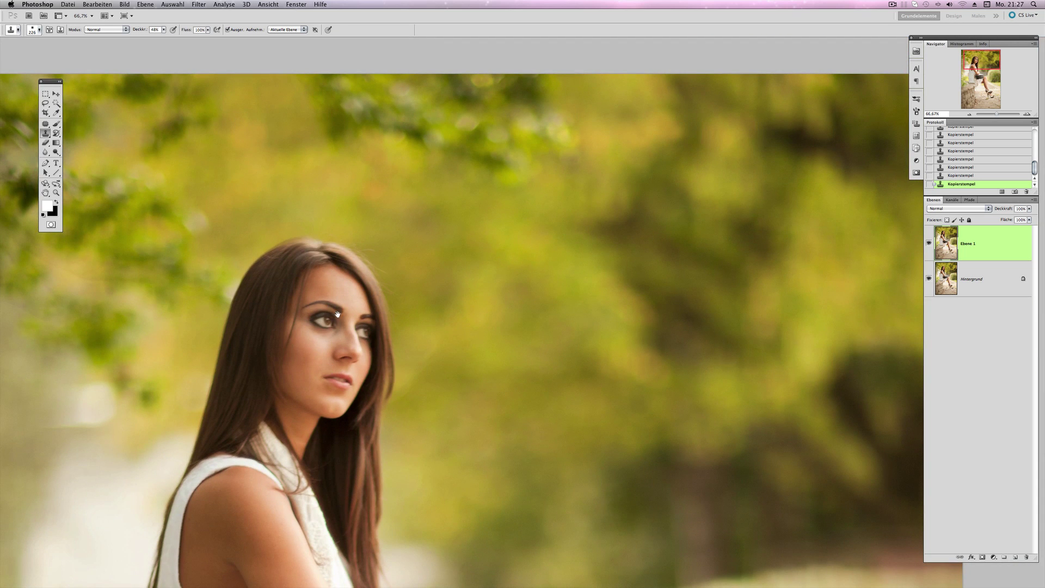
{"action": "mouse_move", "coordinate": [338, 315]}
{"action": "left_mouse_down"}
{"action": "mouse_move", "coordinate": [556, 295]}
{"action": "mouse_move", "coordinate": [291, 295]}
{"action": "left_mouse_up"}
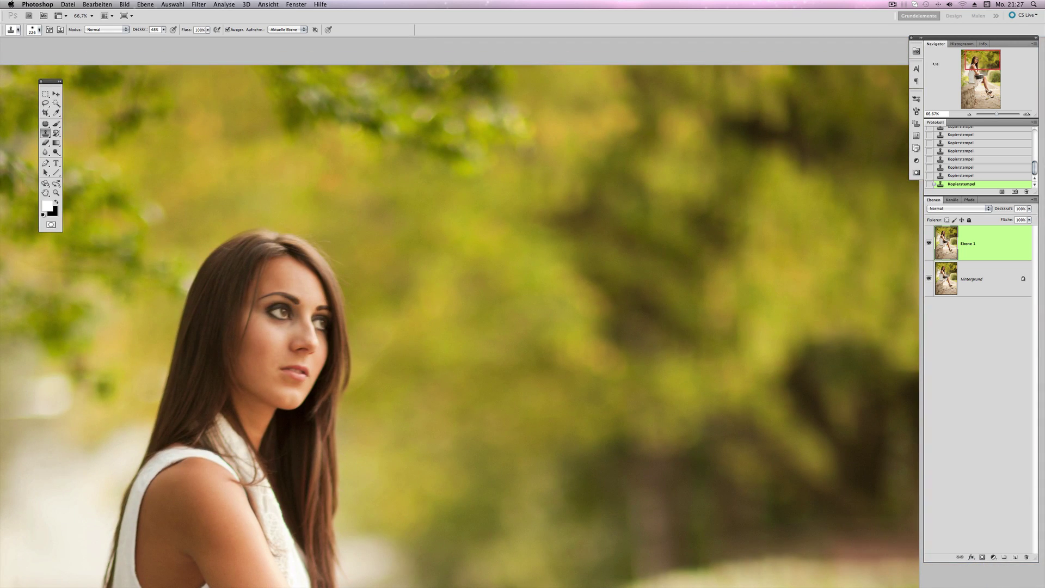
{"action": "left_click", "coordinate": [974, 115]}
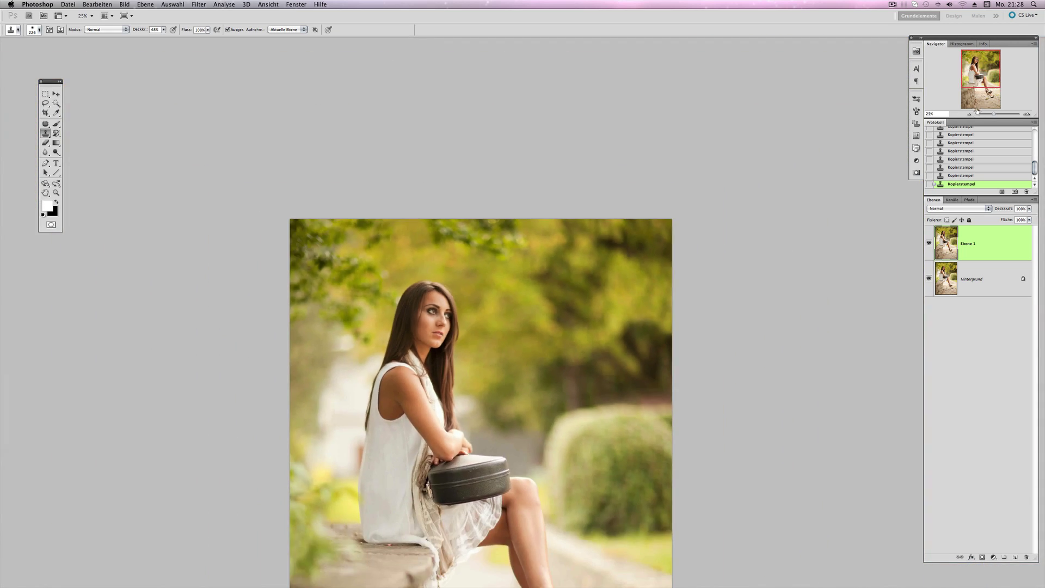
Fit the whole portrait in the window and select the Ruler tool.
{"action": "left_click_drag", "start_coordinate": [991, 114], "coordinate": [990, 114]}
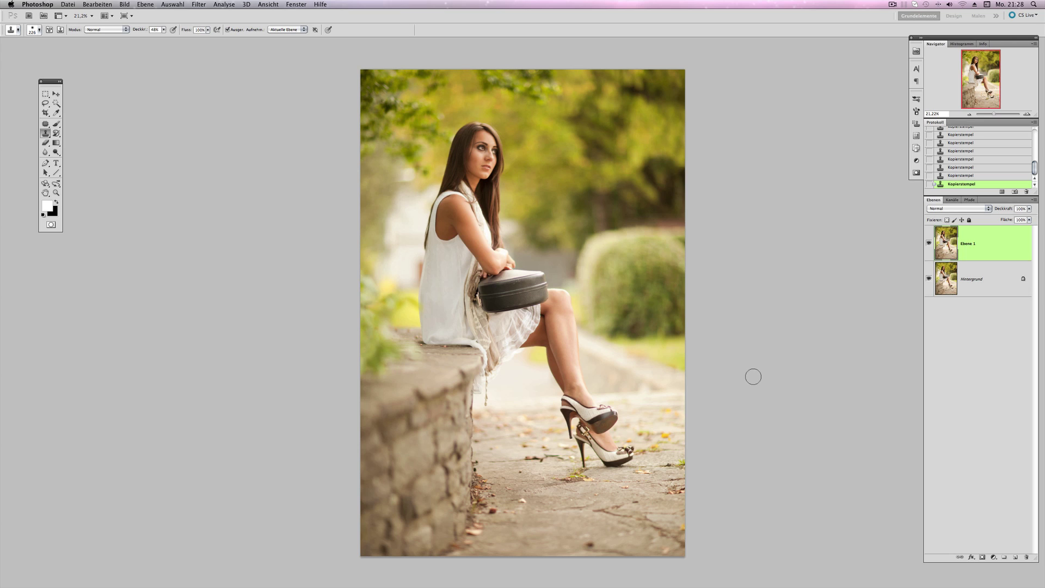
{"action": "mouse_move", "coordinate": [57, 112]}
{"action": "left_mouse_down"}
{"action": "mouse_move", "coordinate": [88, 129]}
{"action": "mouse_move", "coordinate": [89, 119]}
{"action": "mouse_move", "coordinate": [79, 126]}
{"action": "left_mouse_up"}
{"action": "left_click", "coordinate": [79, 127]}
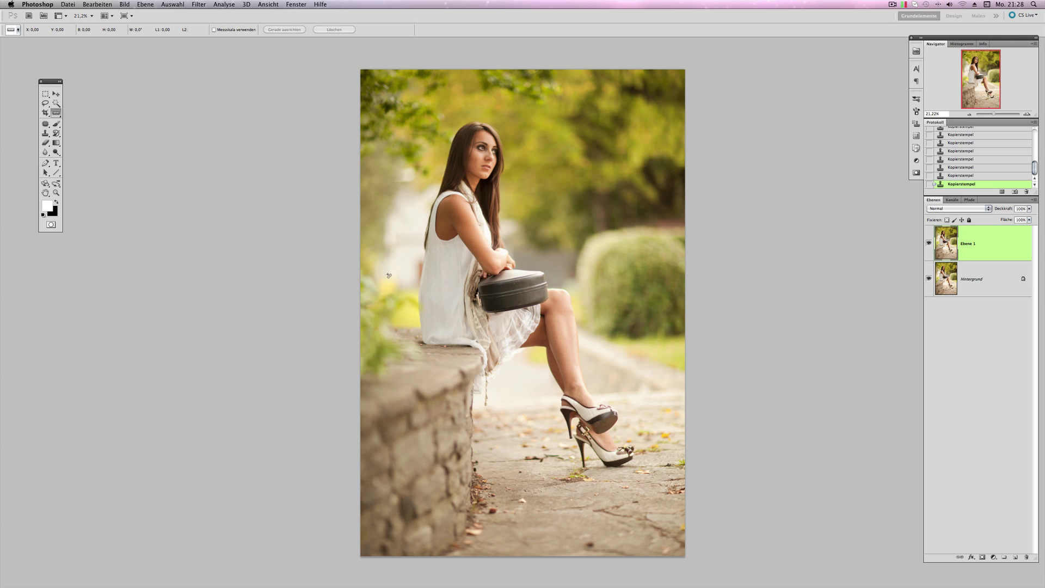
Draw a ruler line along the tilted ground and straighten the photo along it.
{"action": "left_click", "coordinate": [129, 17]}
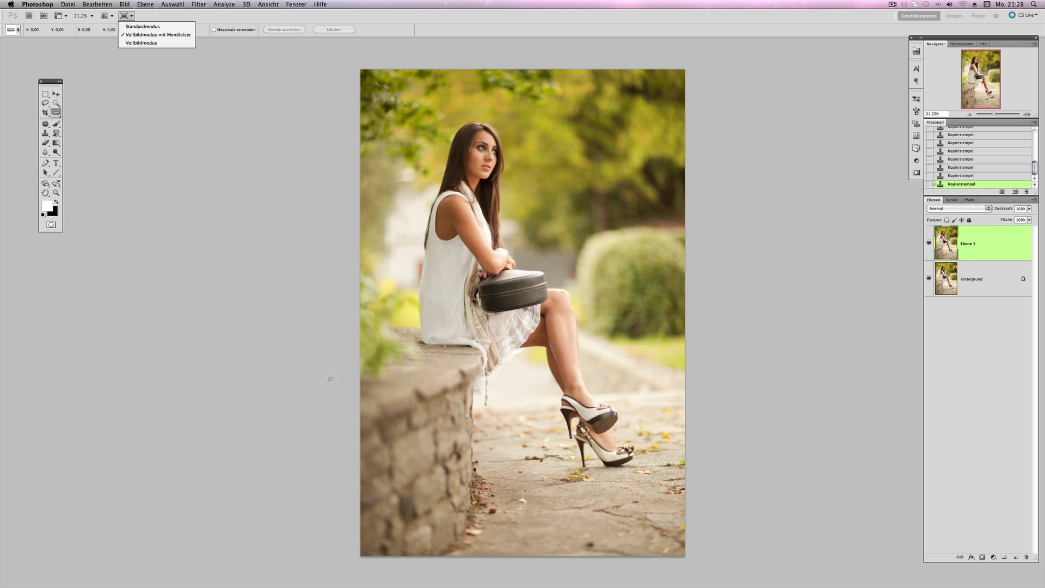
{"action": "left_click", "coordinate": [337, 419]}
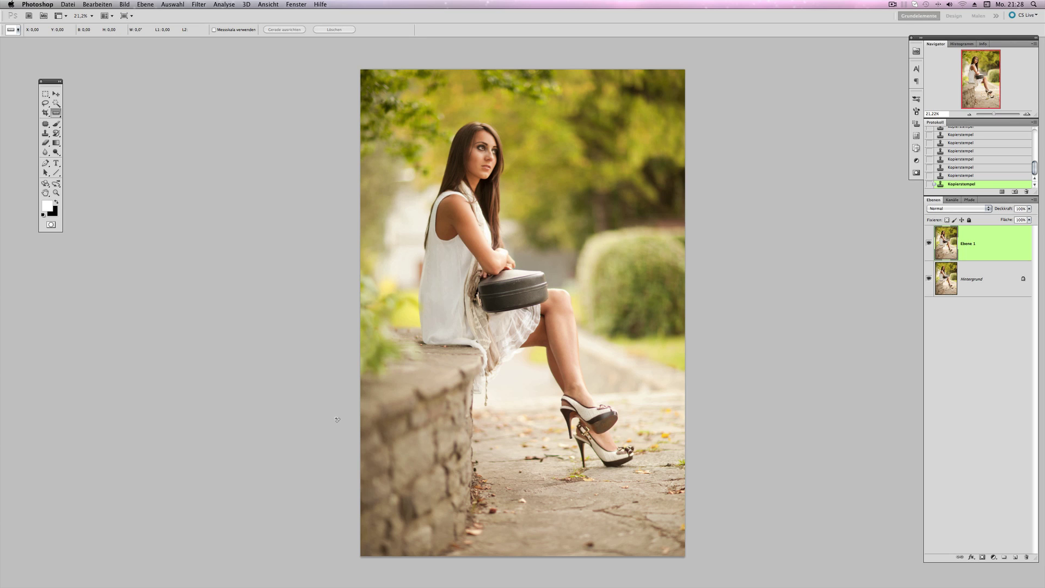
{"action": "mouse_move", "coordinate": [337, 419]}
{"action": "left_mouse_down"}
{"action": "mouse_move", "coordinate": [735, 384]}
{"action": "mouse_move", "coordinate": [737, 409]}
{"action": "left_mouse_up"}
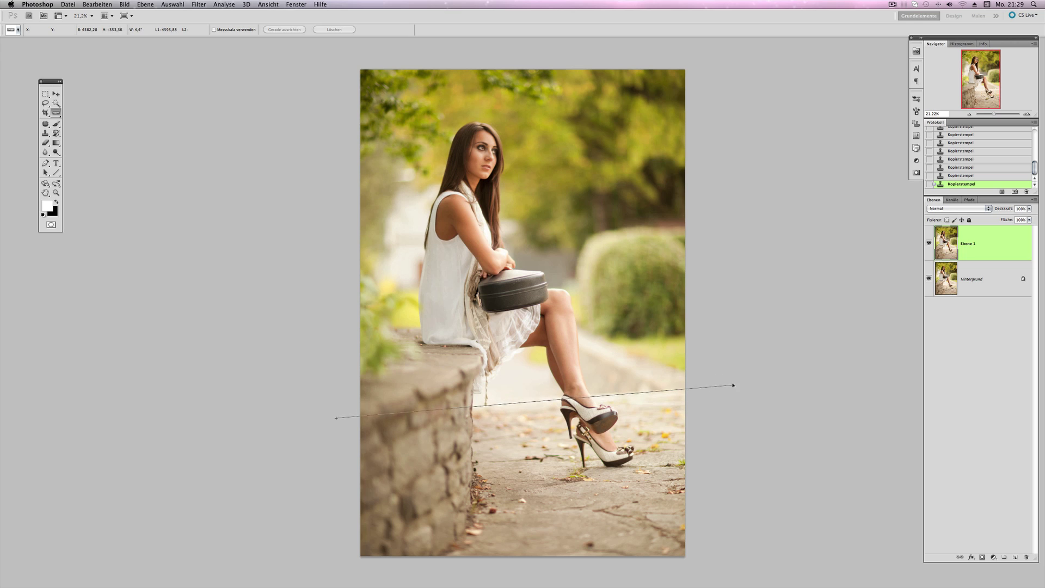
{"action": "left_click_drag", "start_coordinate": [734, 383], "coordinate": [744, 392]}
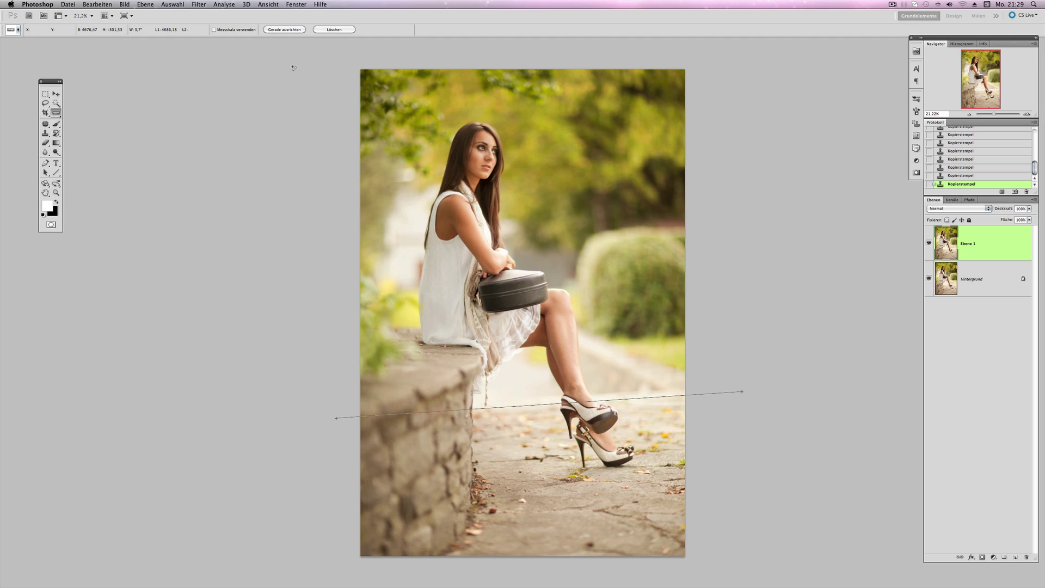
{"action": "left_click", "coordinate": [288, 29]}
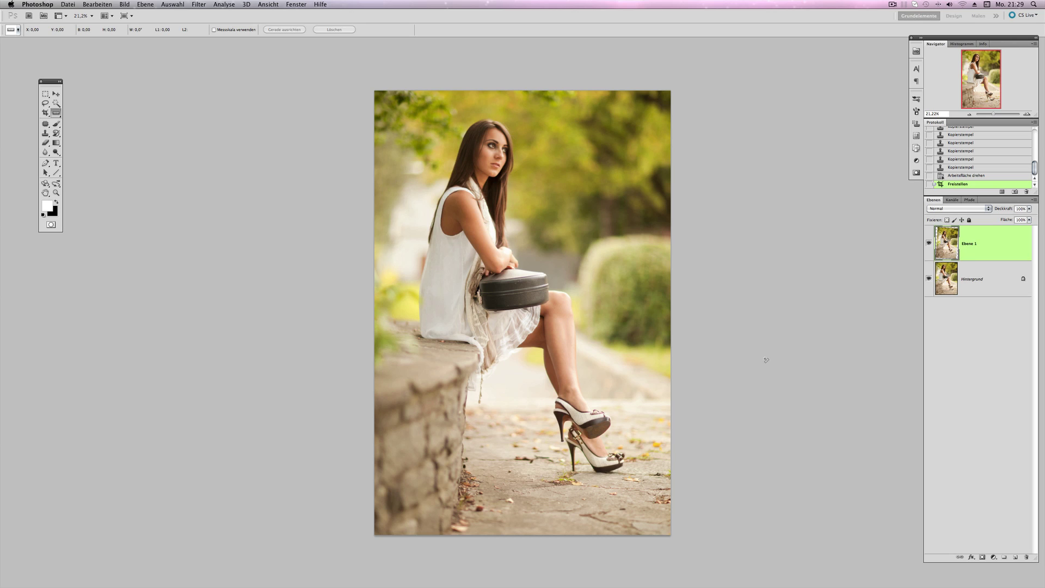
Compare the straightening in History, then clone out spots in the background left of the hair.
{"action": "left_click", "coordinate": [963, 167]}
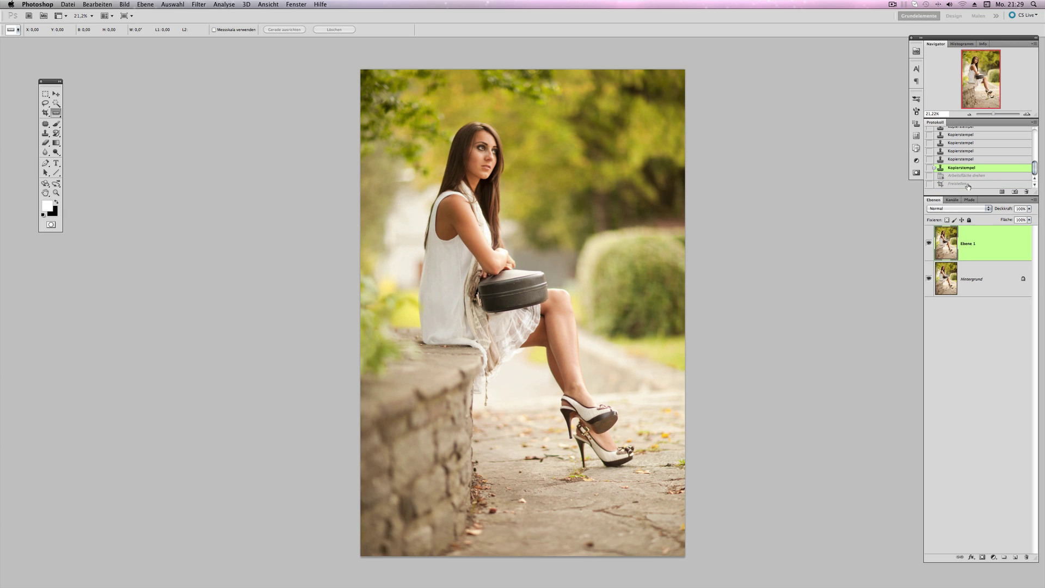
{"action": "left_click", "coordinate": [967, 183]}
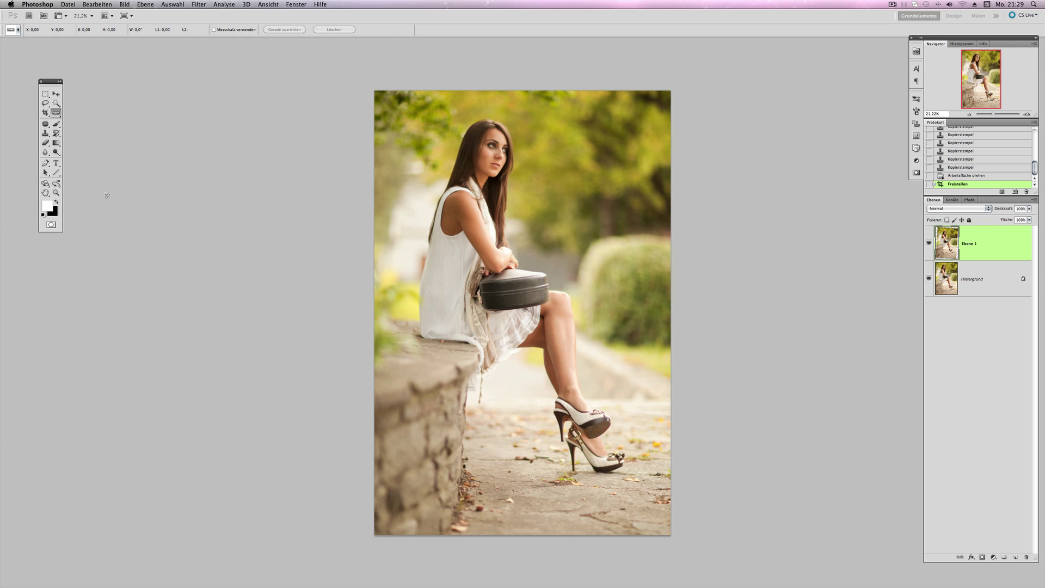
{"action": "left_click", "coordinate": [45, 134]}
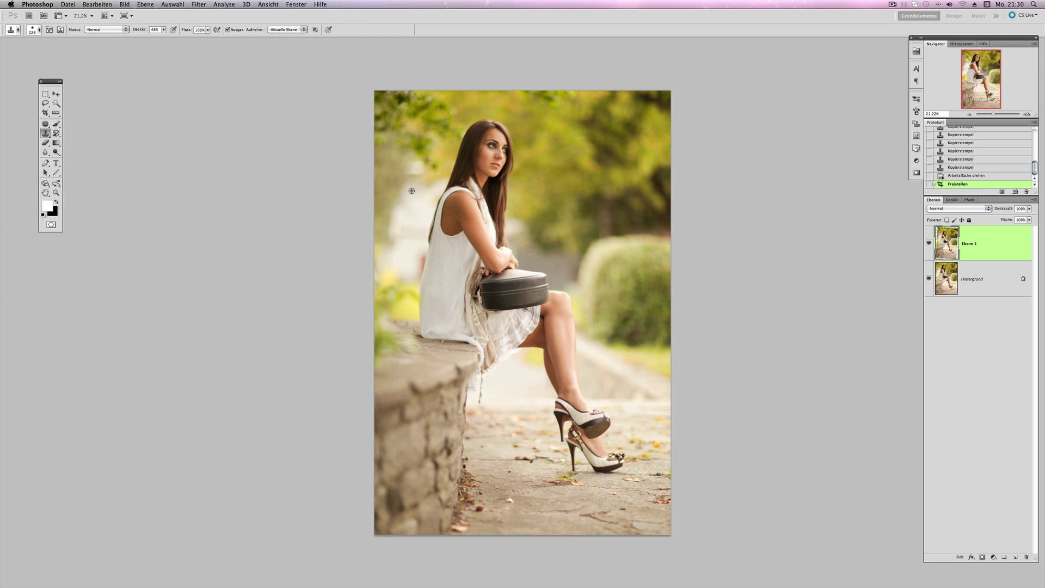
{"action": "left_click", "coordinate": [411, 191], "text": "alt"}
{"action": "left_click", "coordinate": [417, 170]}
{"action": "left_click", "coordinate": [414, 180]}
{"action": "left_click", "coordinate": [428, 168]}
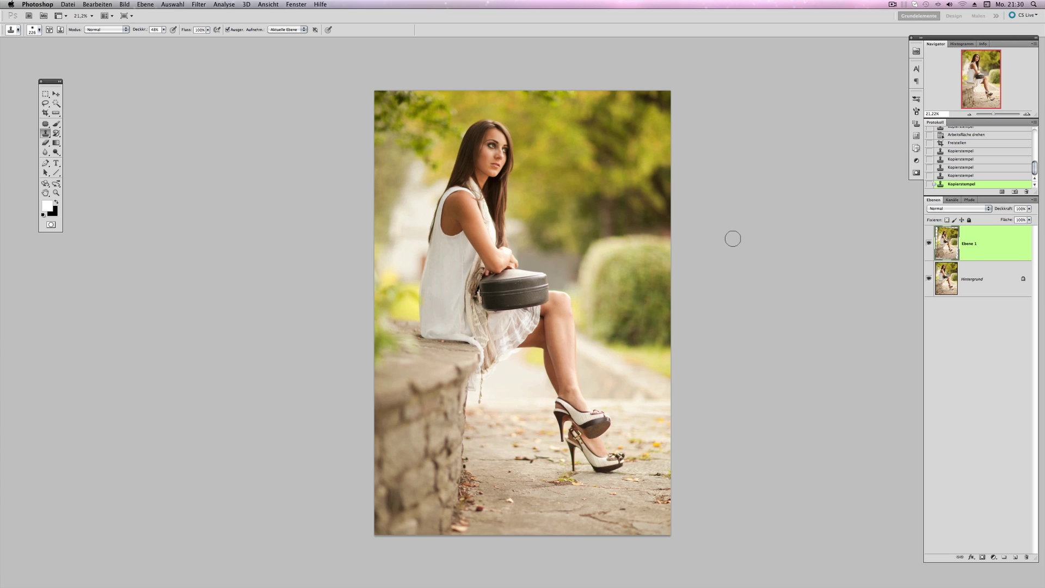
{"action": "left_click", "coordinate": [916, 161]}
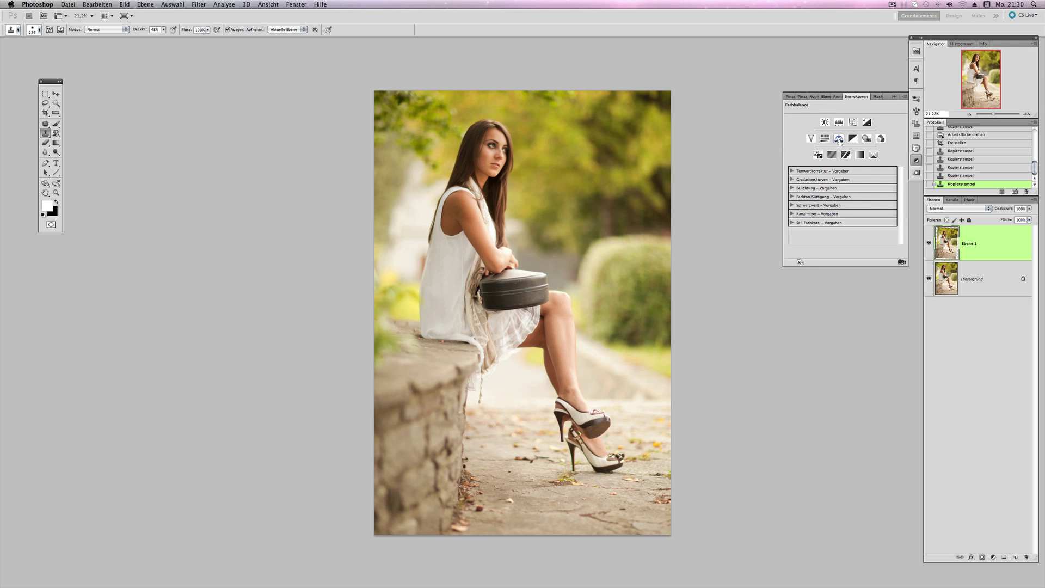
Add a Farbbalance layer shifted toward red and yellow, toggling it to compare.
{"action": "left_click", "coordinate": [839, 140]}
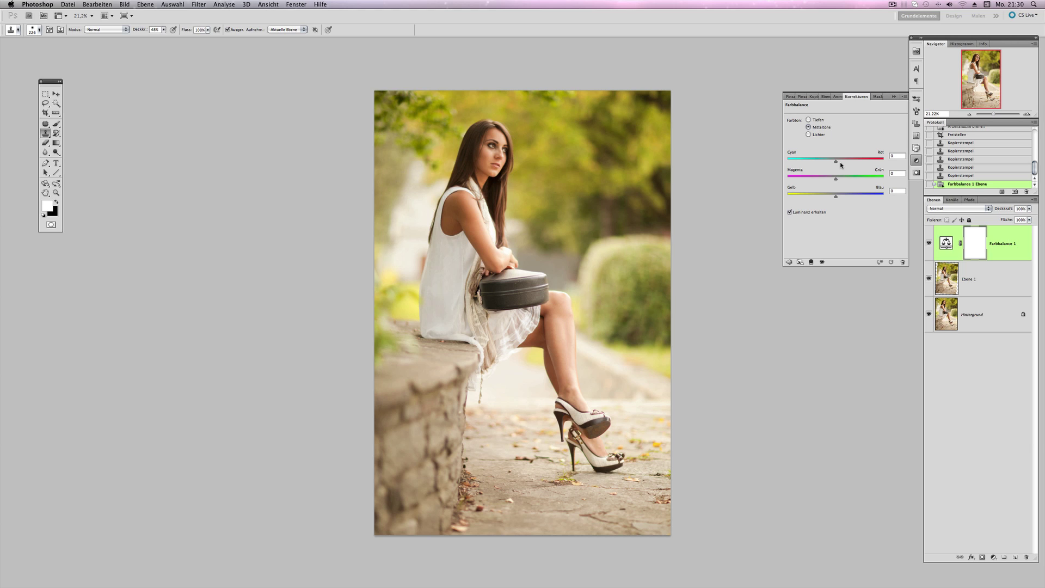
{"action": "left_click_drag", "start_coordinate": [837, 163], "coordinate": [846, 163]}
{"action": "left_click_drag", "start_coordinate": [832, 197], "coordinate": [829, 197]}
{"action": "left_click", "coordinate": [822, 264]}
{"action": "left_click", "coordinate": [821, 263]}
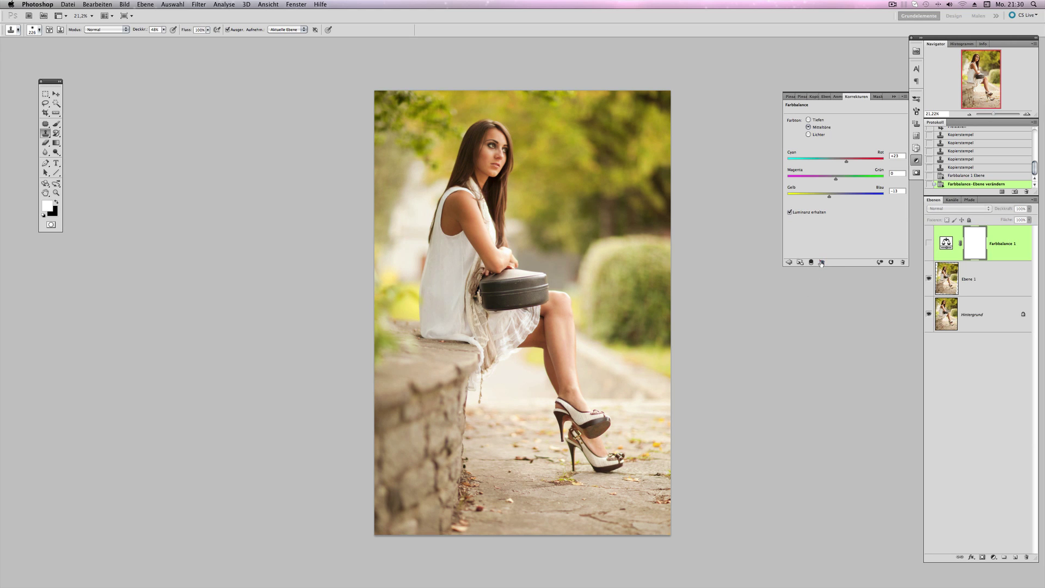
{"action": "left_click", "coordinate": [822, 262]}
{"action": "left_click", "coordinate": [823, 263]}
{"action": "left_click", "coordinate": [822, 263]}
Push the colour balance further to +17, -2, -4 and recheck it on and off.
{"action": "left_click_drag", "start_coordinate": [836, 163], "coordinate": [847, 161]}
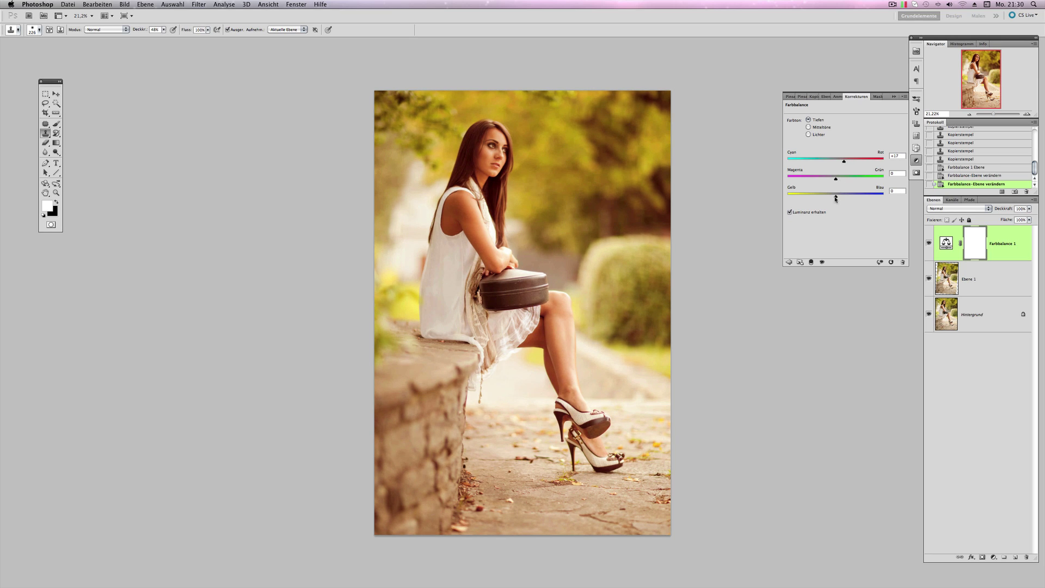
{"action": "left_click_drag", "start_coordinate": [836, 195], "coordinate": [836, 180]}
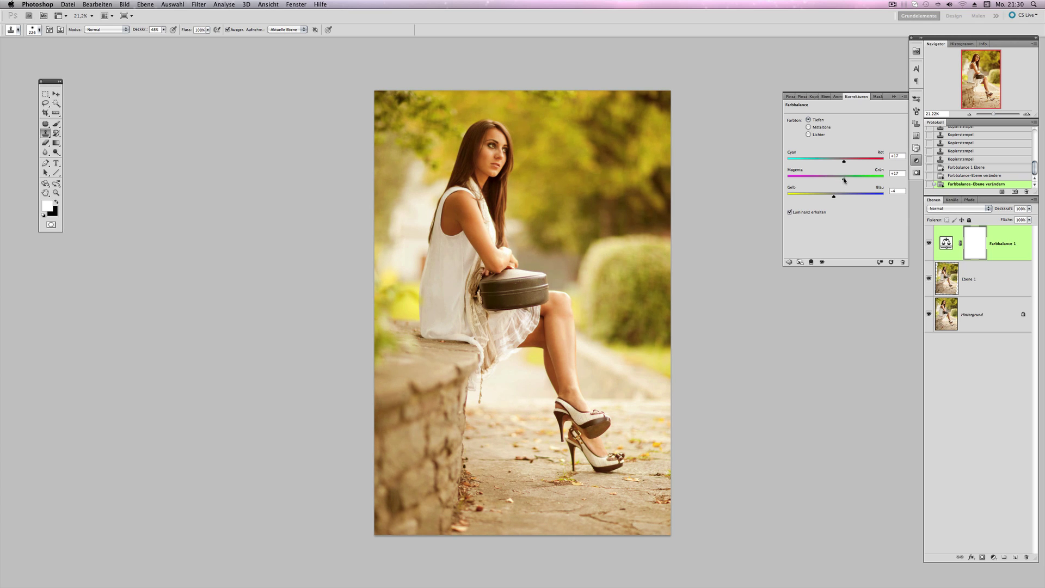
{"action": "left_click", "coordinate": [822, 262]}
{"action": "left_click", "coordinate": [587, 188]}
{"action": "left_click", "coordinate": [822, 262]}
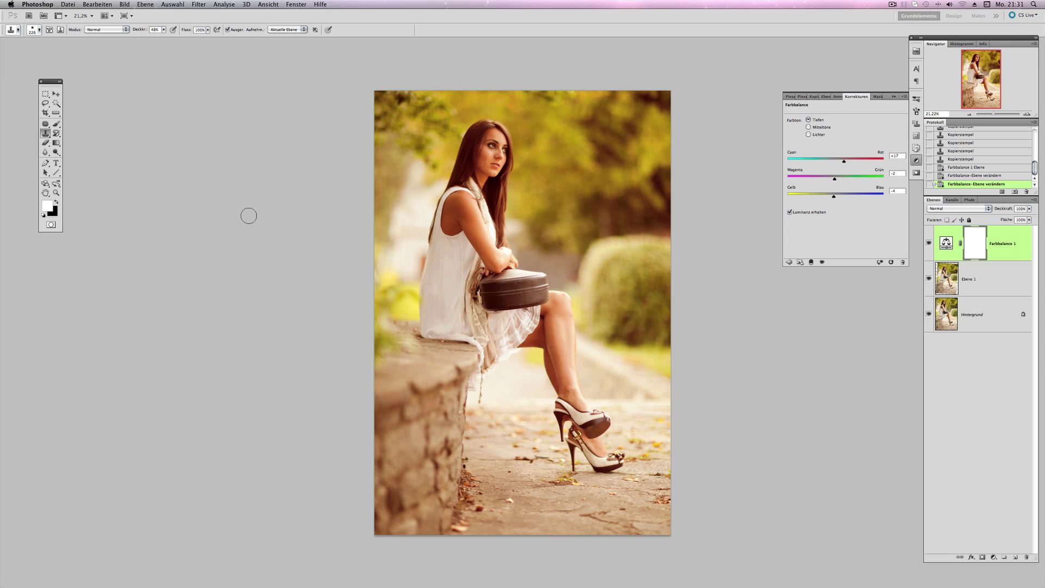
Set up a large, fully soft black brush for the Farbbalance 1 mask.
{"action": "left_click", "coordinate": [57, 125]}
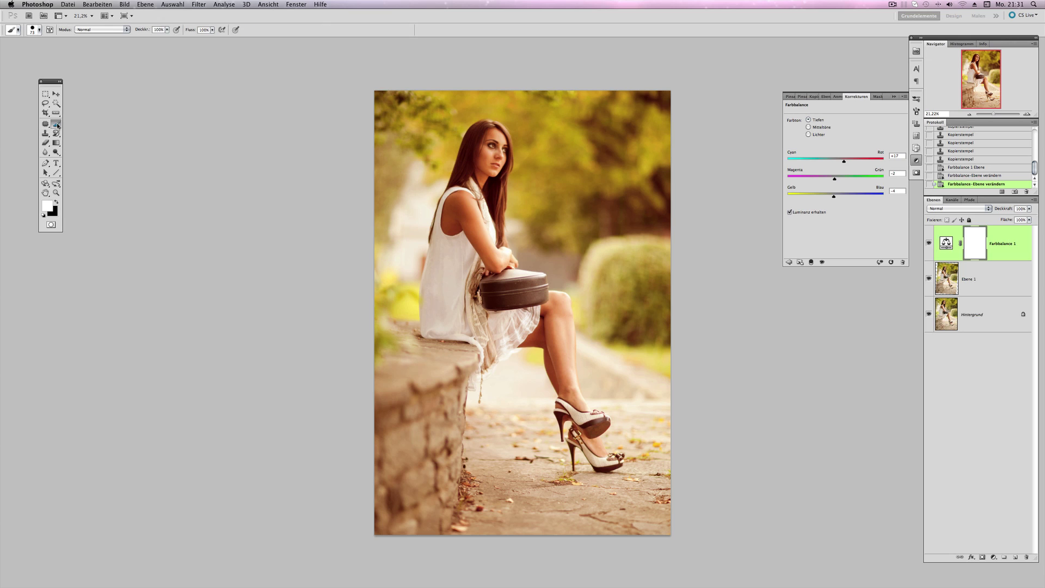
{"action": "left_click", "coordinate": [57, 202]}
{"action": "right_click", "coordinate": [543, 218]}
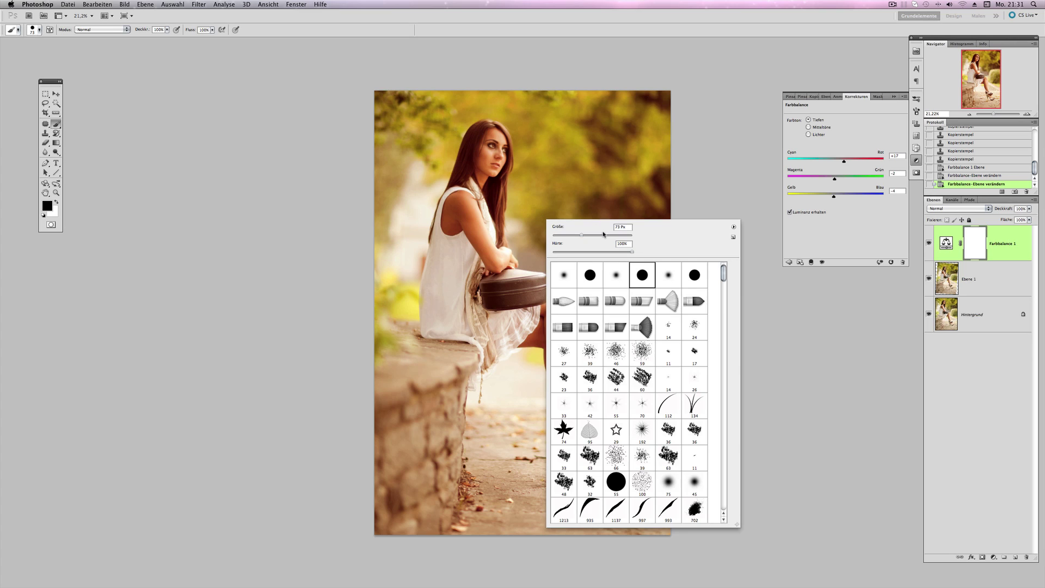
{"action": "left_click_drag", "start_coordinate": [599, 235], "coordinate": [604, 234]}
{"action": "left_click", "coordinate": [554, 252]}
{"action": "left_click_drag", "start_coordinate": [604, 234], "coordinate": [613, 234]}
Mask the warm tint off the face, neck, handbag, leg, shoes, dress and knee.
{"action": "left_click_drag", "start_coordinate": [621, 237], "coordinate": [626, 235]}
{"action": "mouse_move", "coordinate": [478, 163]}
{"action": "left_mouse_down"}
{"action": "mouse_move", "coordinate": [479, 146]}
{"action": "mouse_move", "coordinate": [493, 151]}
{"action": "left_mouse_up"}
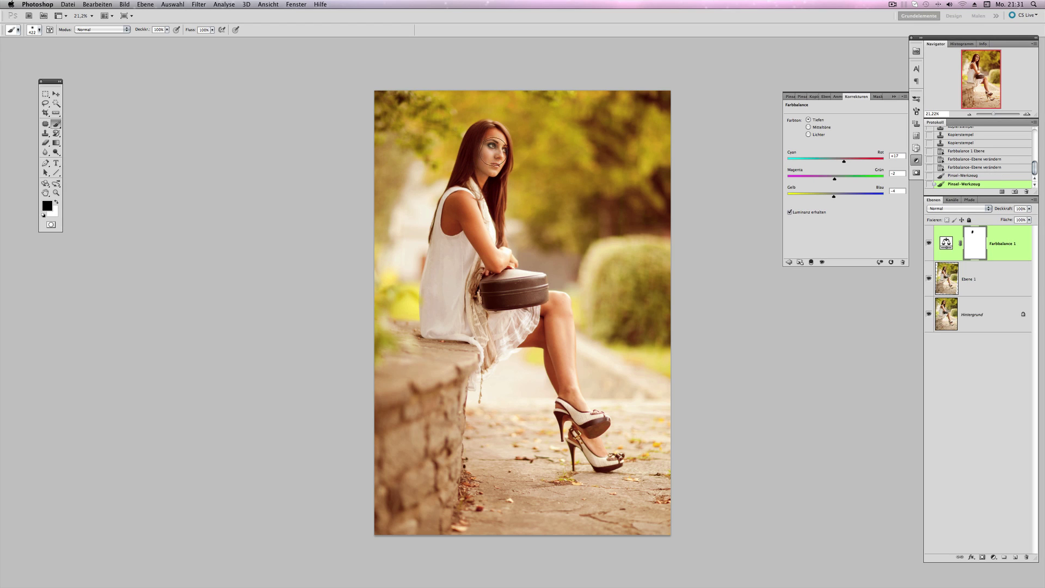
{"action": "mouse_move", "coordinate": [494, 190]}
{"action": "left_mouse_down"}
{"action": "mouse_move", "coordinate": [478, 194]}
{"action": "mouse_move", "coordinate": [467, 181]}
{"action": "mouse_move", "coordinate": [493, 260]}
{"action": "mouse_move", "coordinate": [483, 227]}
{"action": "left_mouse_up"}
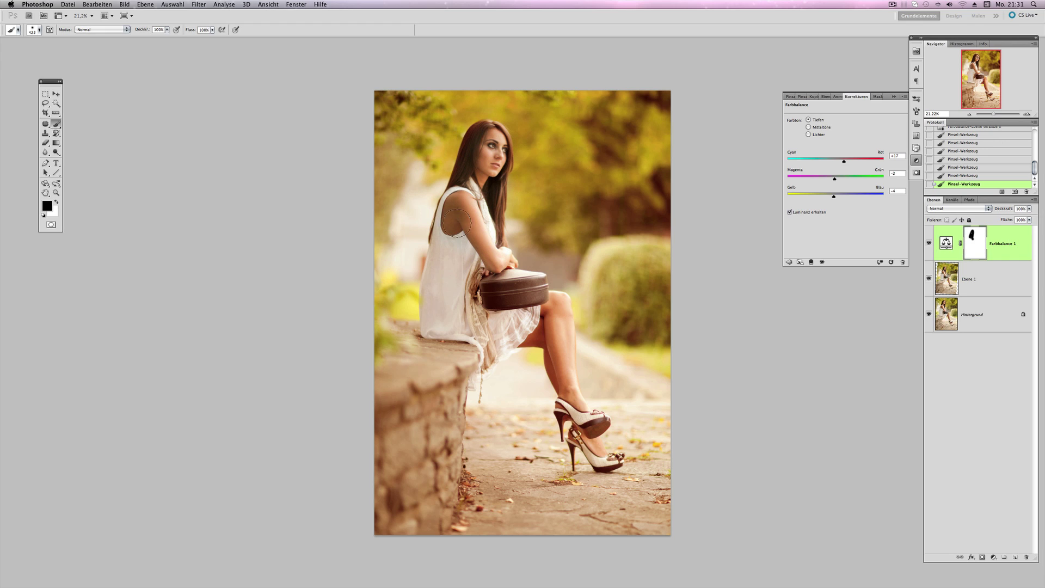
{"action": "mouse_move", "coordinate": [490, 297]}
{"action": "left_mouse_down"}
{"action": "mouse_move", "coordinate": [539, 296]}
{"action": "mouse_move", "coordinate": [492, 253]}
{"action": "left_mouse_up"}
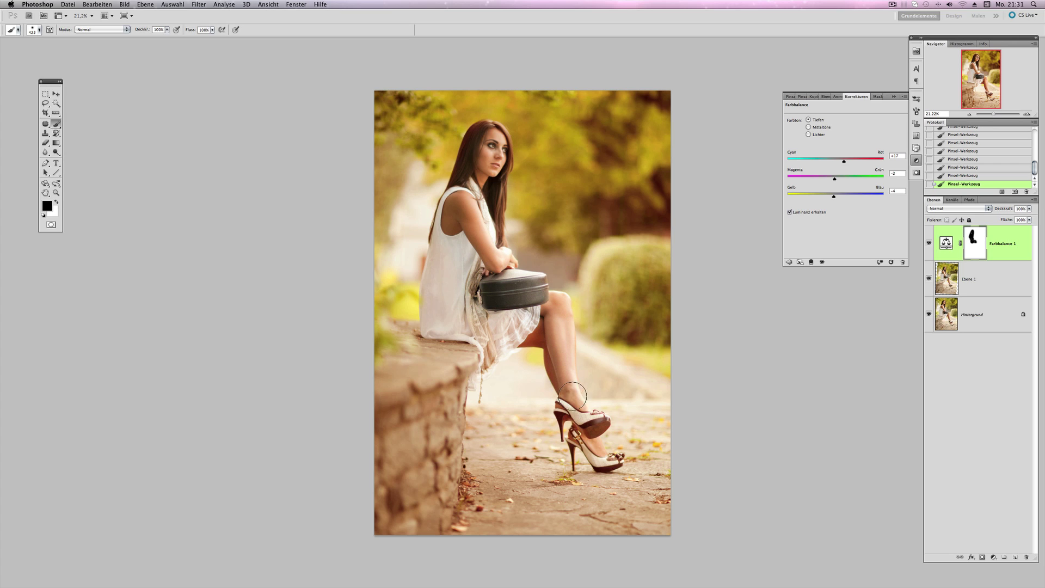
{"action": "mouse_move", "coordinate": [572, 396]}
{"action": "left_mouse_down"}
{"action": "mouse_move", "coordinate": [510, 330]}
{"action": "mouse_move", "coordinate": [447, 323]}
{"action": "left_mouse_up"}
{"action": "left_click_drag", "start_coordinate": [599, 422], "coordinate": [586, 434]}
{"action": "scroll", "coordinate": [524, 330], "scroll_direction": "up", "scroll_amount": 3}
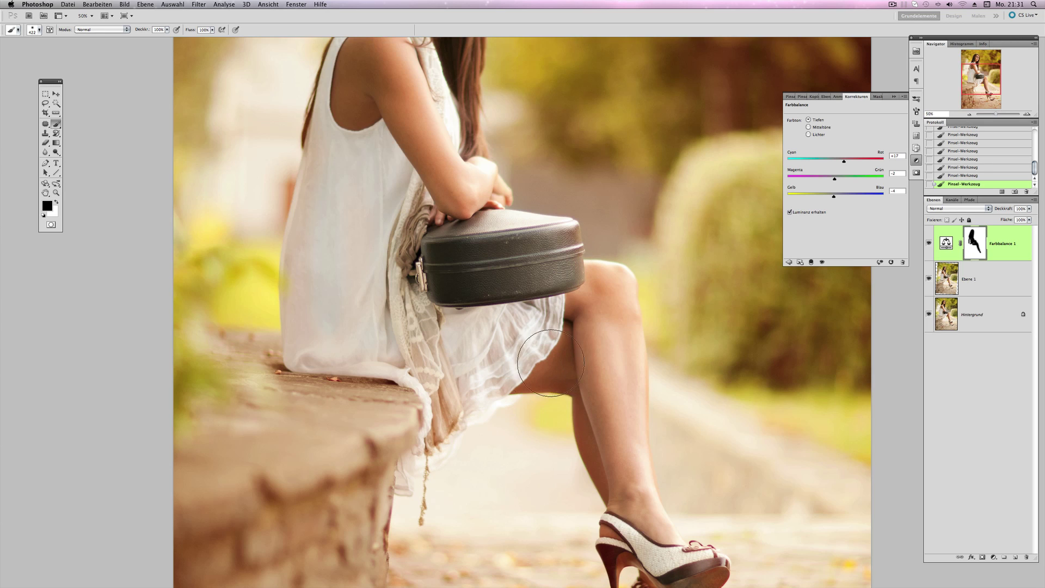
{"action": "left_click_drag", "start_coordinate": [551, 363], "coordinate": [578, 295]}
Switch to a much larger white brush at lower opacity, then zoom out to review.
{"action": "scroll", "coordinate": [544, 327], "scroll_direction": "up", "scroll_amount": 5}
{"action": "scroll", "coordinate": [544, 327], "scroll_direction": "left", "scroll_amount": 3}
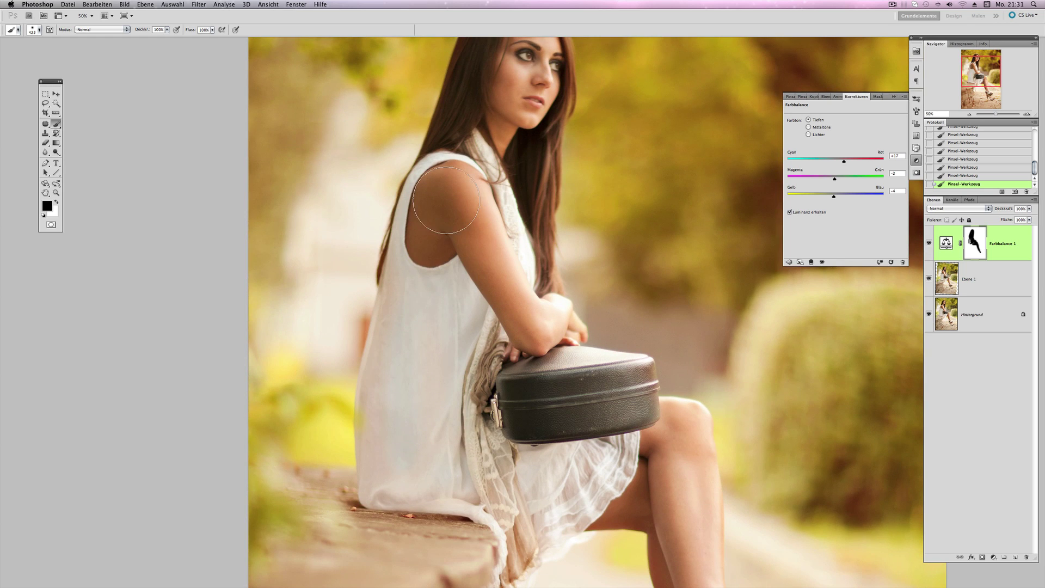
{"action": "scroll", "coordinate": [447, 199], "scroll_direction": "up", "scroll_amount": 3}
{"action": "scroll", "coordinate": [445, 303], "scroll_direction": "up", "scroll_amount": 1}
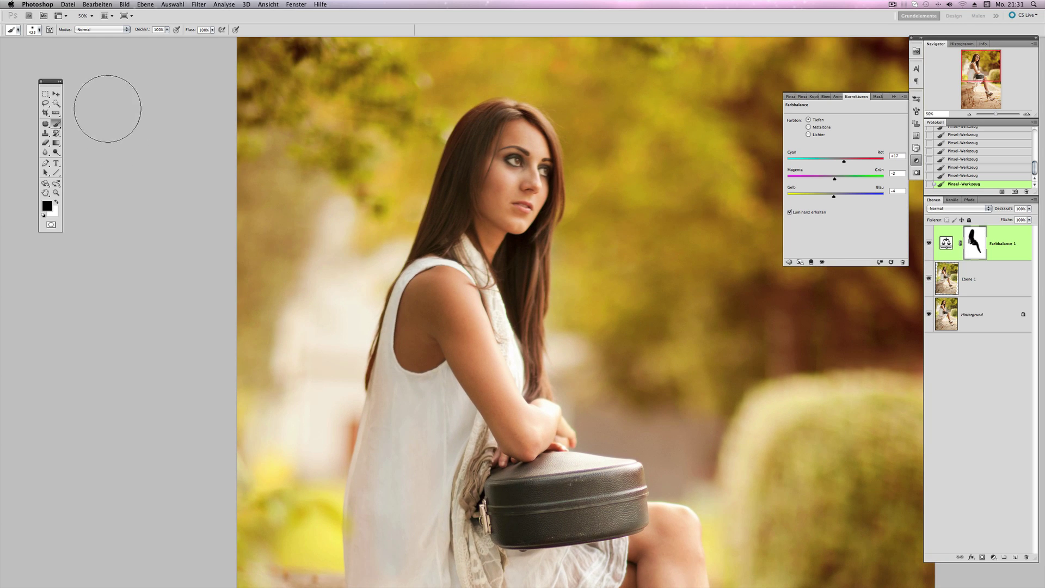
{"action": "left_click", "coordinate": [56, 202]}
{"action": "left_click_drag", "start_coordinate": [142, 31], "coordinate": [112, 34]}
{"action": "right_click", "coordinate": [564, 192]}
{"action": "left_click_drag", "start_coordinate": [635, 205], "coordinate": [643, 206]}
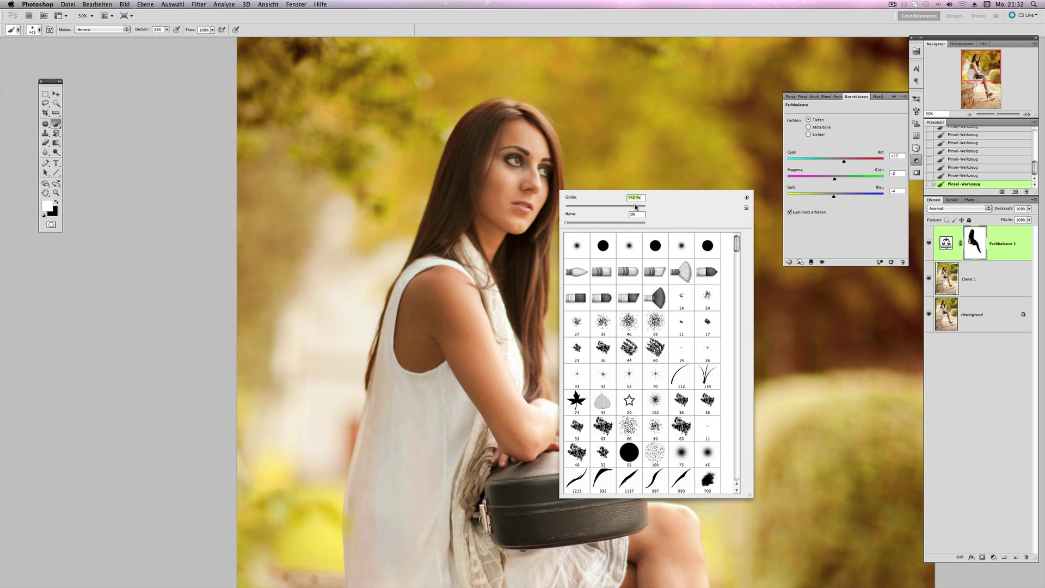
{"action": "key", "text": "Return"}
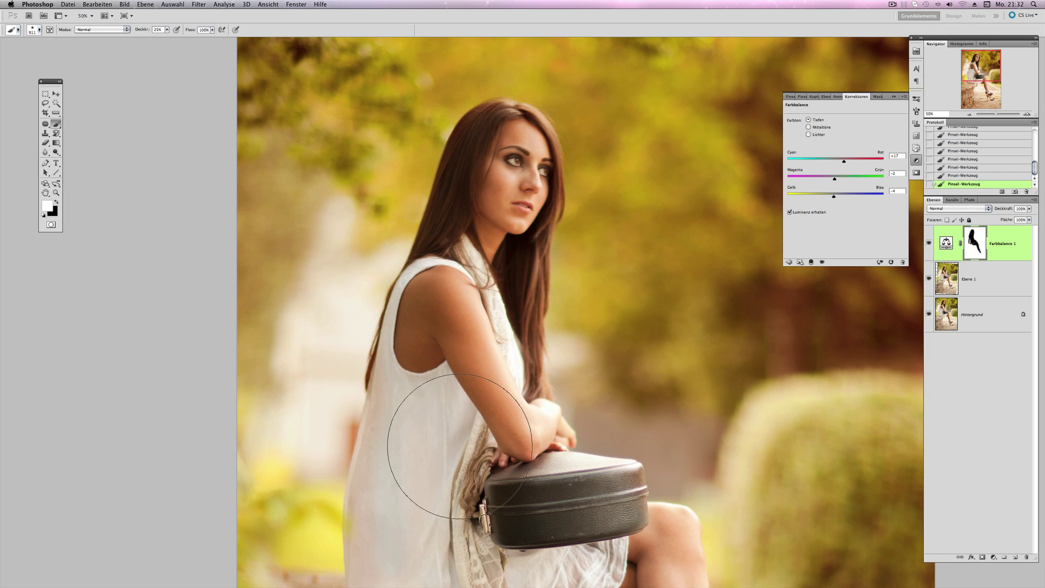
{"action": "left_click_drag", "start_coordinate": [576, 393], "coordinate": [504, 182]}
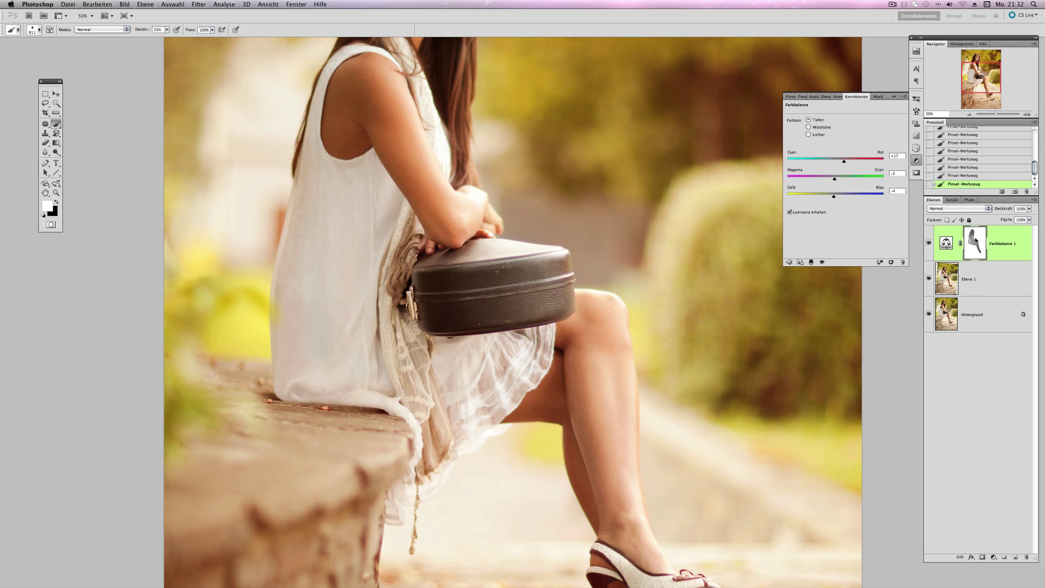
{"action": "left_click_drag", "start_coordinate": [997, 114], "coordinate": [994, 116]}
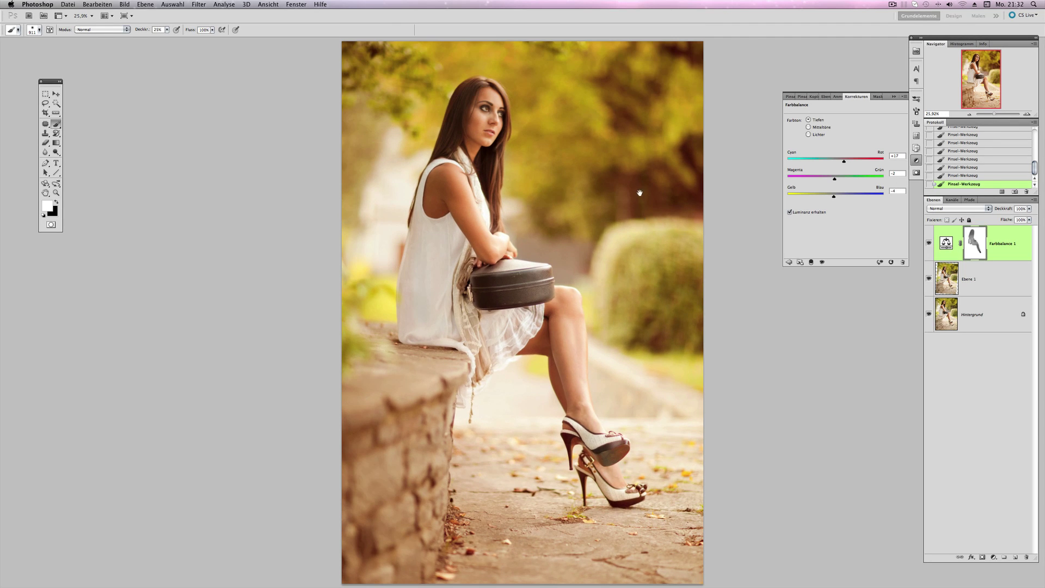
{"action": "left_click_drag", "start_coordinate": [638, 192], "coordinate": [609, 207]}
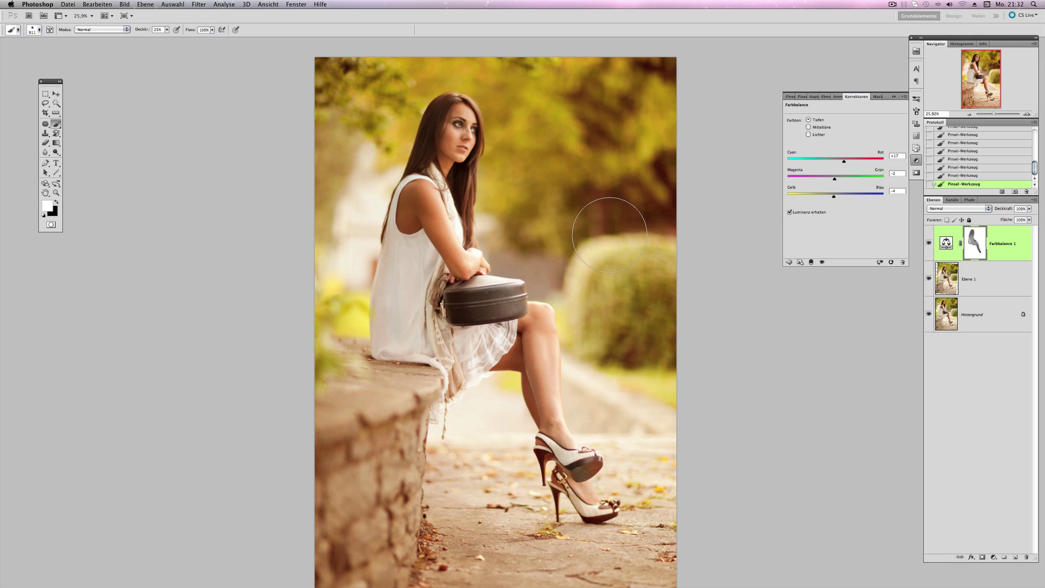
Add a Schwarzweiß adjustment layer blended as Weiches Licht, toggling it to compare.
{"action": "left_click", "coordinate": [789, 262]}
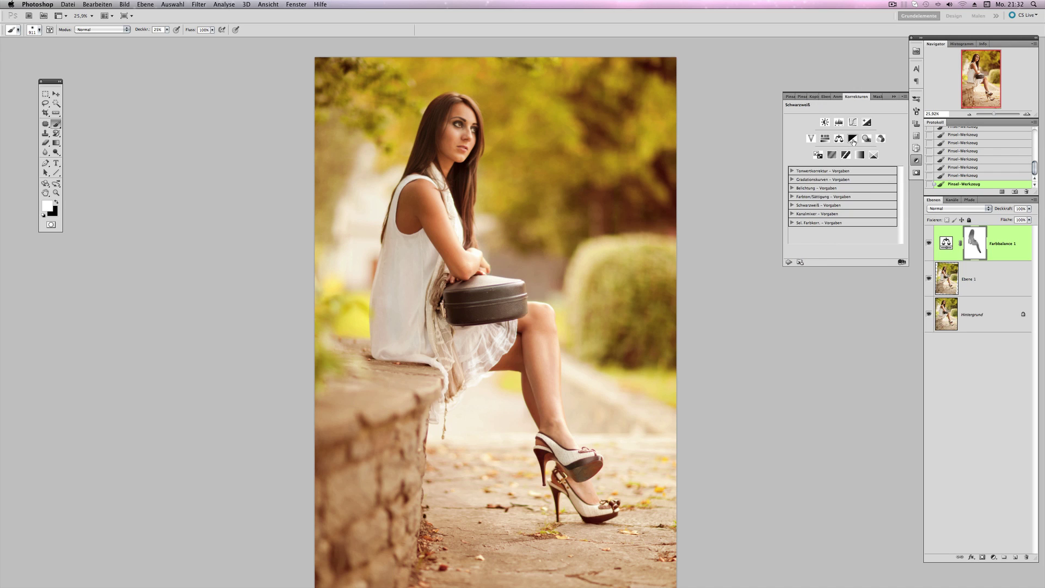
{"action": "left_click", "coordinate": [852, 139]}
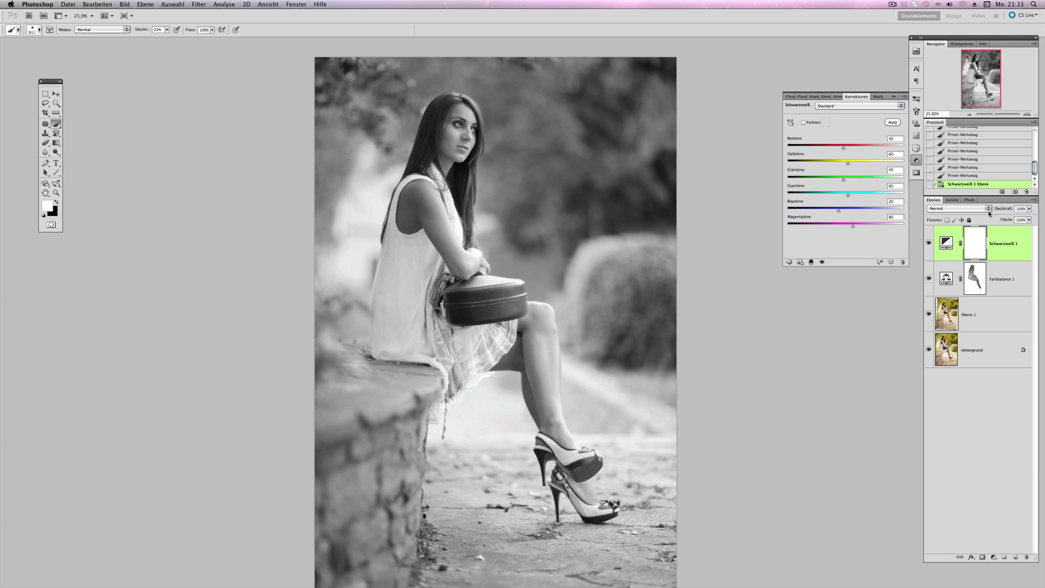
{"action": "left_click", "coordinate": [989, 212]}
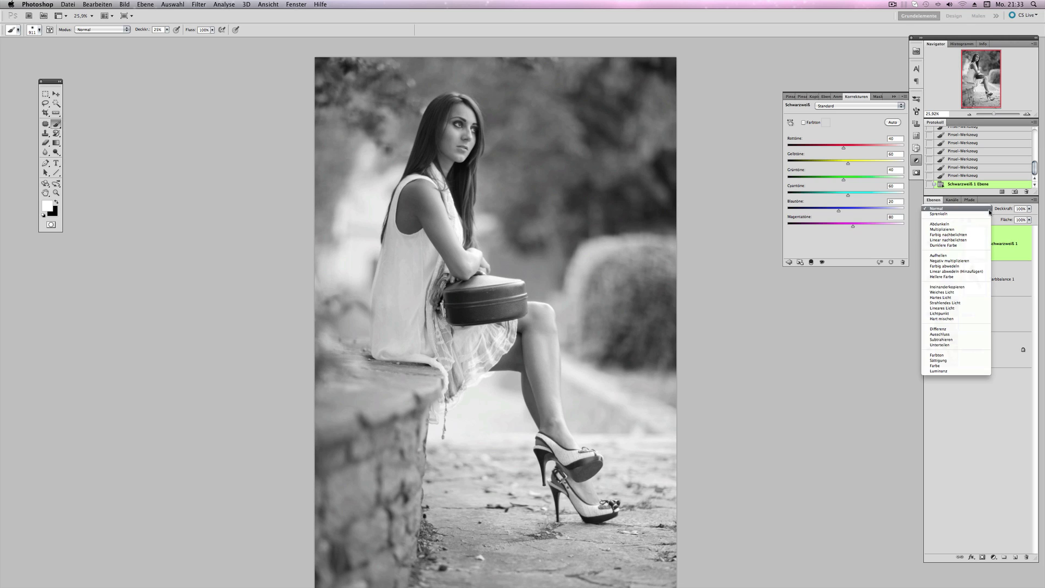
{"action": "left_click", "coordinate": [982, 293]}
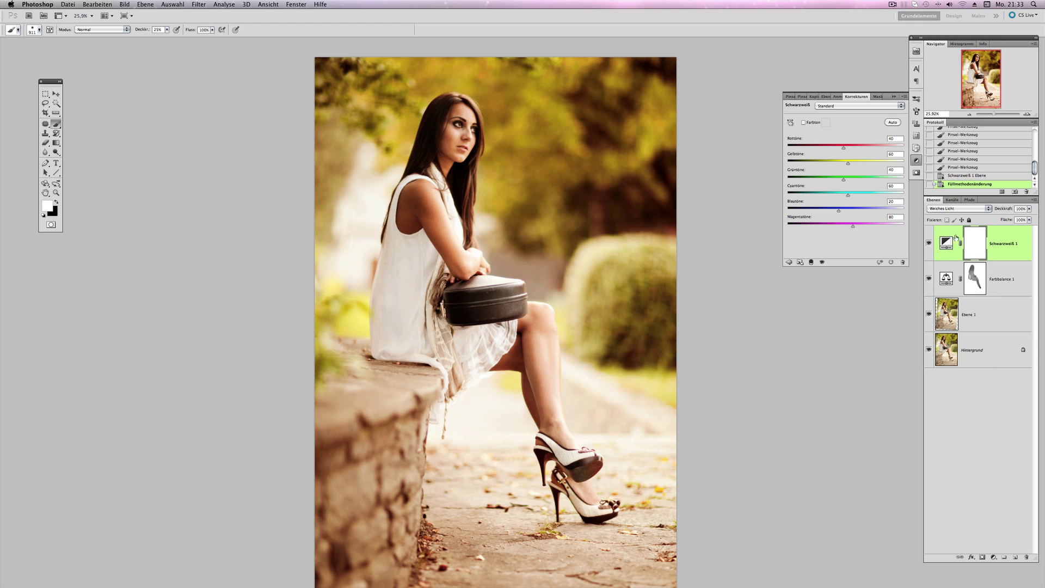
{"action": "left_click", "coordinate": [929, 244]}
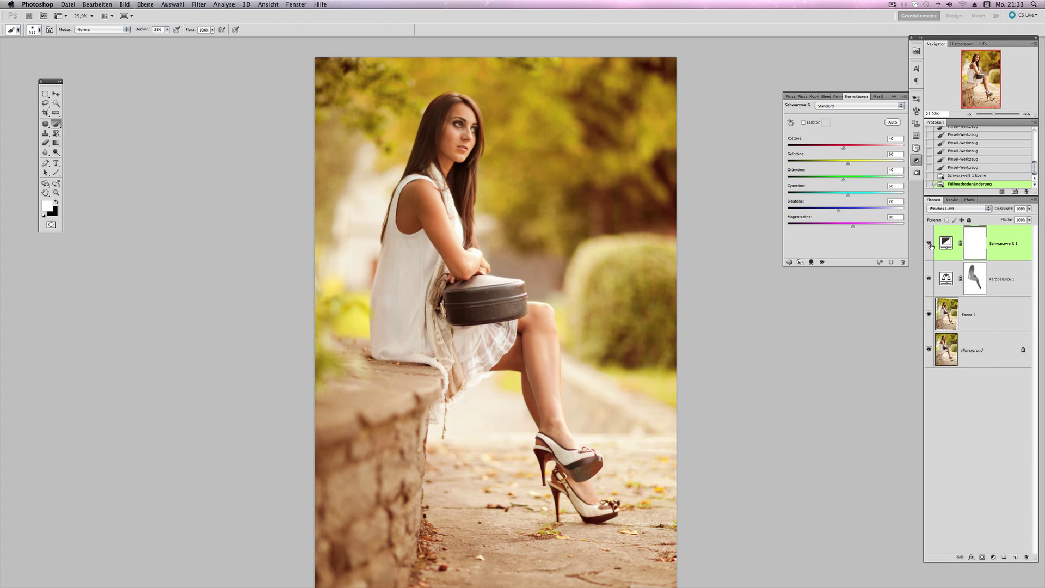
{"action": "left_click", "coordinate": [929, 245]}
{"action": "left_click", "coordinate": [930, 245]}
{"action": "left_click", "coordinate": [929, 244]}
{"action": "left_click", "coordinate": [928, 244]}
Lower the Schwarzweiß layer's opacity to about 30%, comparing it on and off.
{"action": "left_click", "coordinate": [894, 96]}
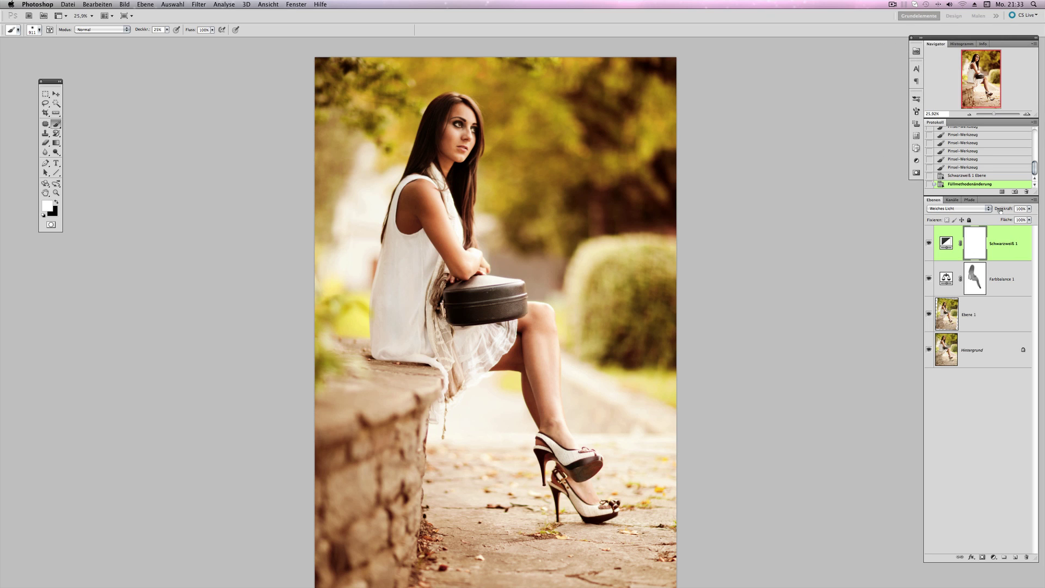
{"action": "left_click_drag", "start_coordinate": [1005, 210], "coordinate": [1003, 211]}
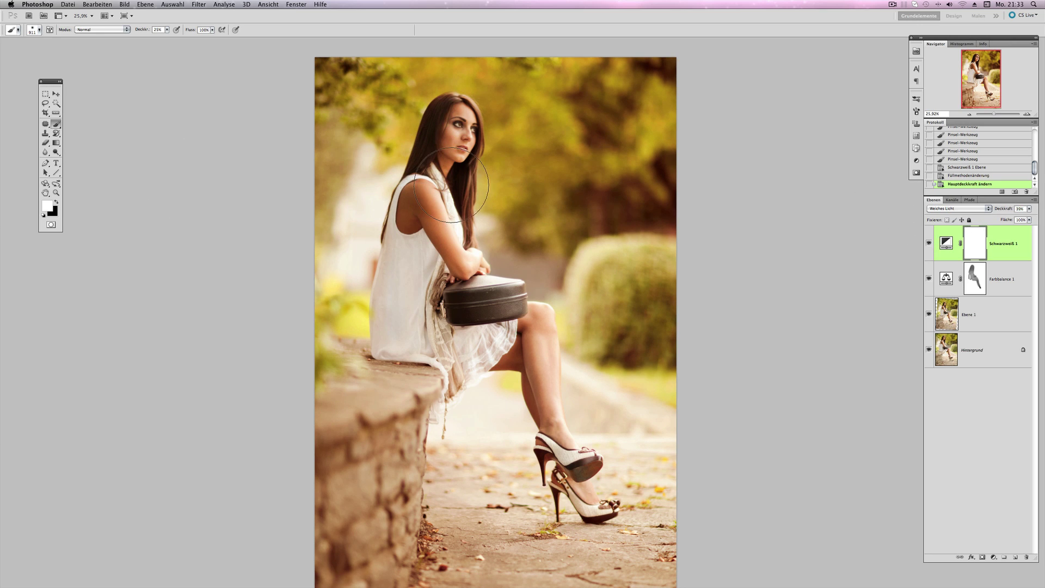
{"action": "left_click", "coordinate": [929, 244]}
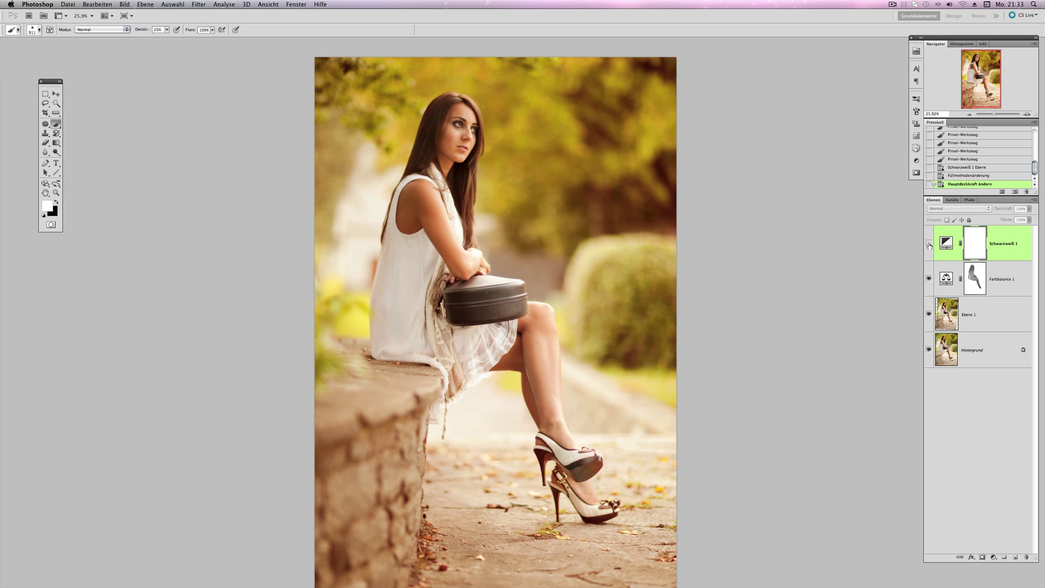
{"action": "left_click", "coordinate": [929, 245]}
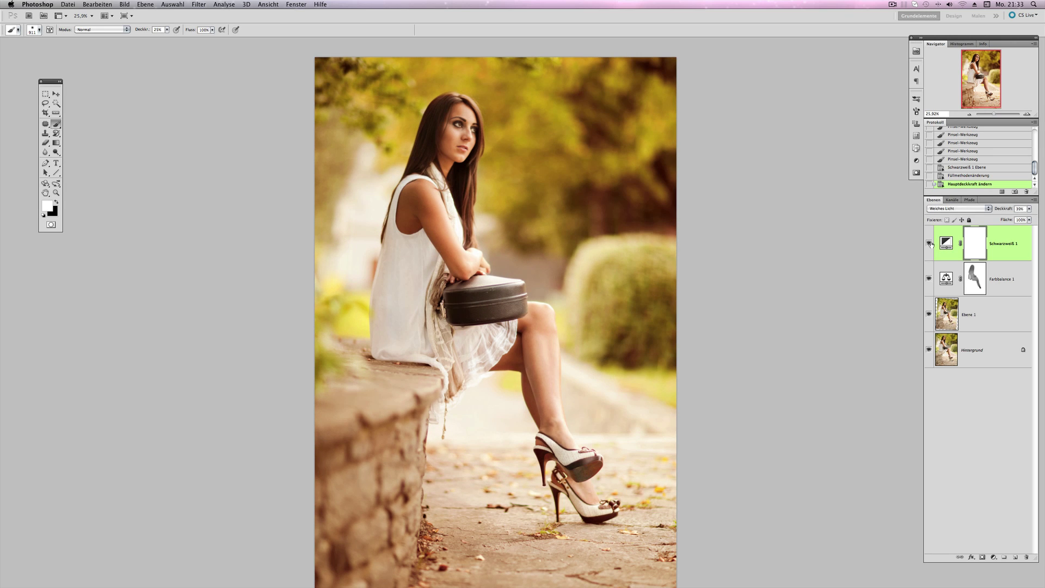
{"action": "left_click_drag", "start_coordinate": [1006, 209], "coordinate": [1005, 209]}
{"action": "left_click", "coordinate": [929, 243]}
{"action": "left_click", "coordinate": [928, 244]}
{"action": "left_click", "coordinate": [968, 114]}
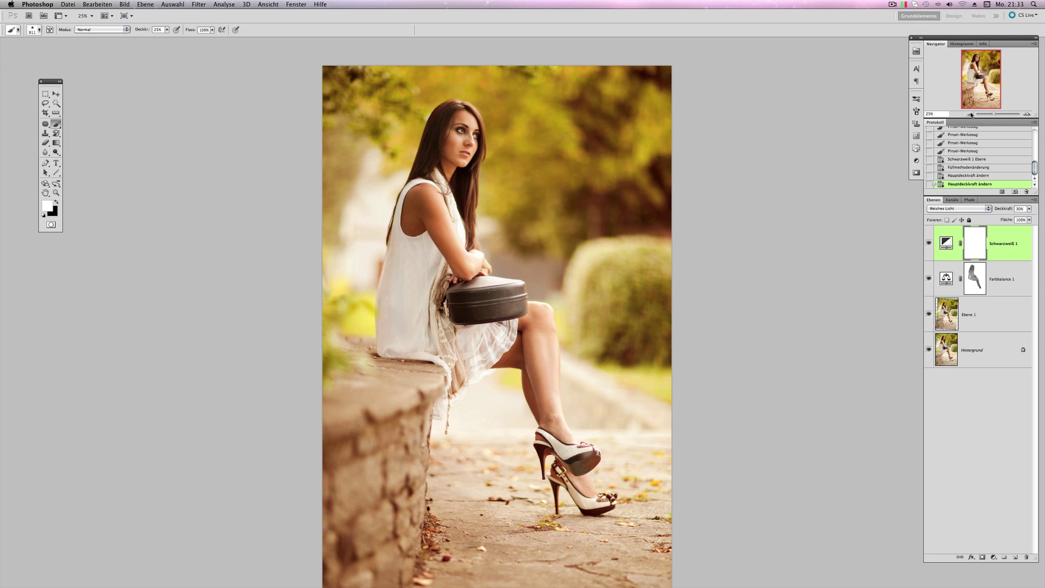
With a 2343 px black brush, mask the Schwarzweiß 1 effect over the upper-right trees.
{"action": "left_click", "coordinate": [969, 114]}
{"action": "right_click", "coordinate": [557, 342]}
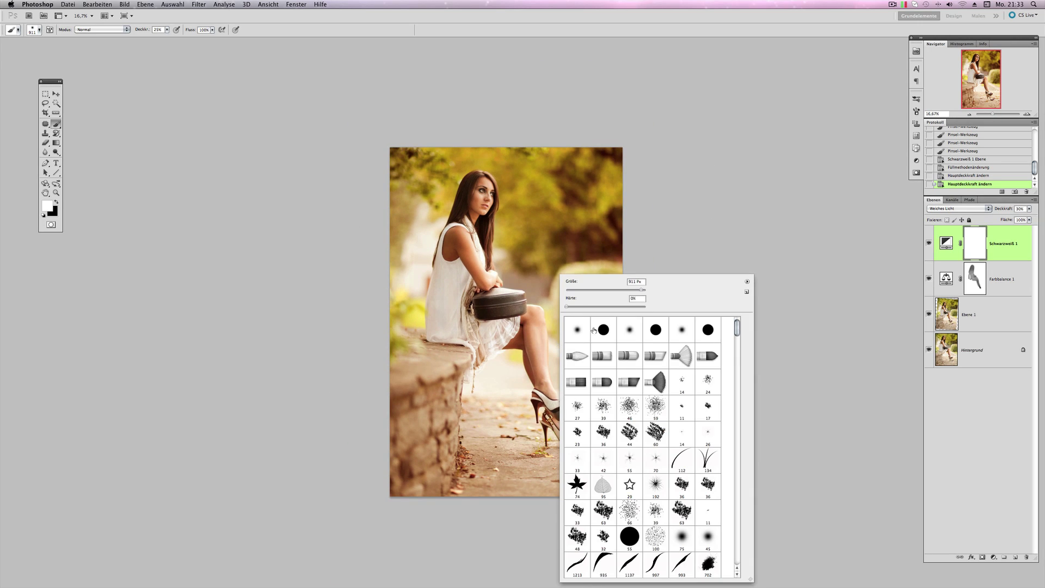
{"action": "left_click_drag", "start_coordinate": [643, 290], "coordinate": [645, 290]}
{"action": "left_click", "coordinate": [56, 202]}
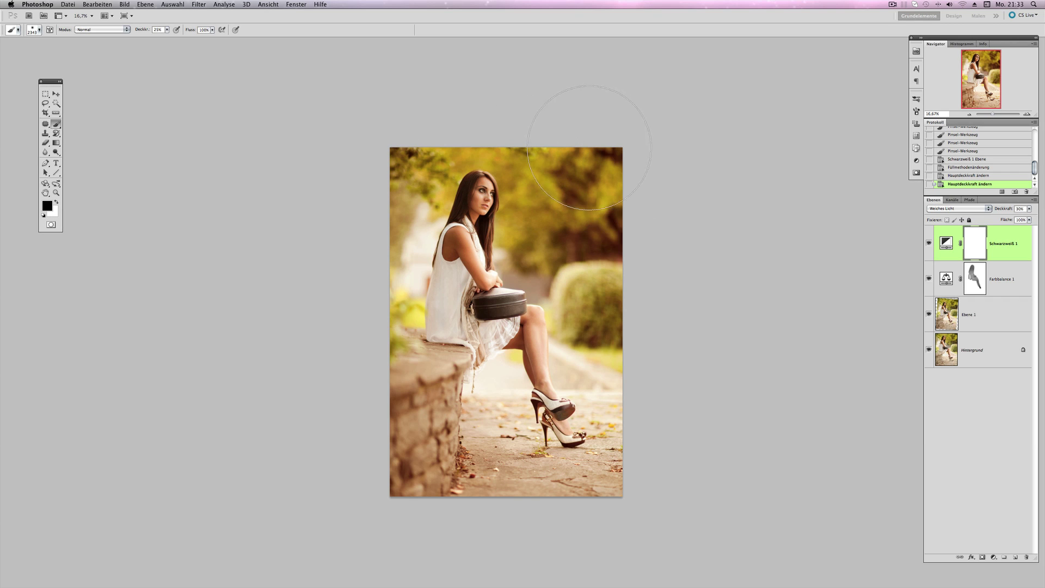
{"action": "mouse_move", "coordinate": [522, 159]}
{"action": "left_mouse_down"}
{"action": "mouse_move", "coordinate": [581, 186]}
{"action": "mouse_move", "coordinate": [626, 283]}
{"action": "left_mouse_up"}
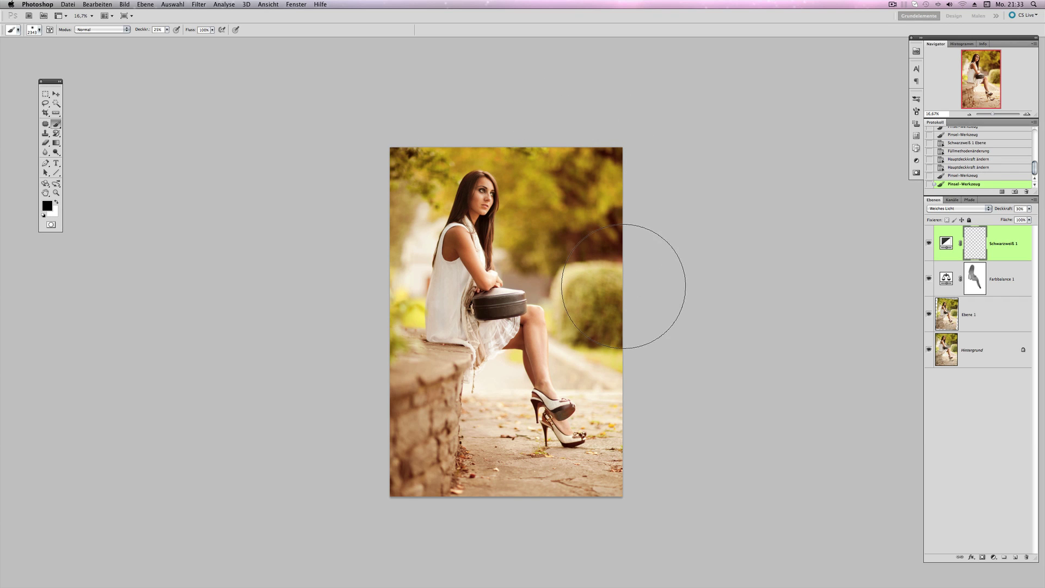
{"action": "left_click", "coordinate": [571, 184]}
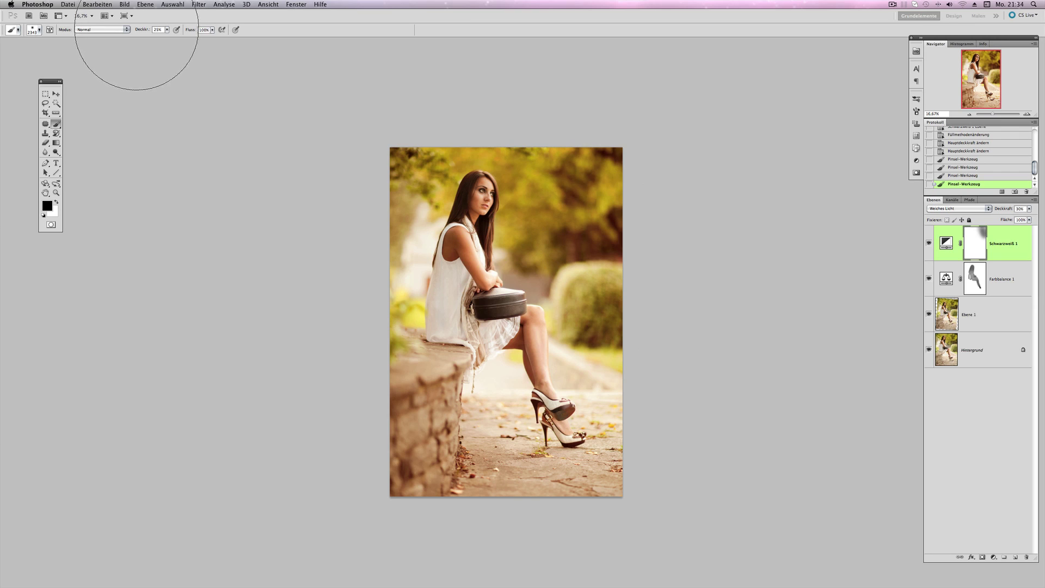
{"action": "left_click", "coordinate": [593, 174]}
{"action": "left_click", "coordinate": [593, 174]}
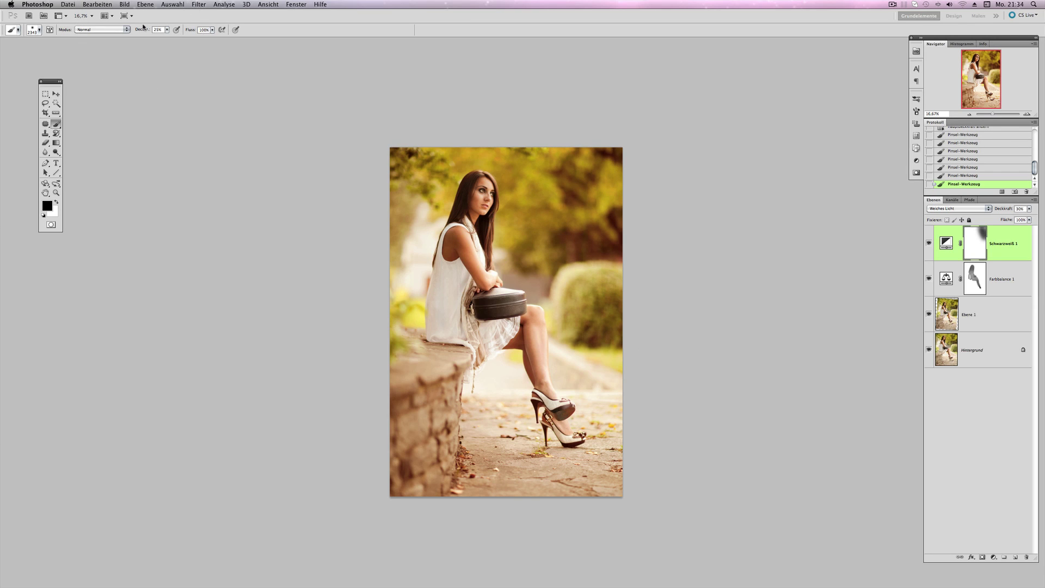
Raise the brush opacity and paint the mask over the background and photo edges.
{"action": "left_click_drag", "start_coordinate": [139, 30], "coordinate": [162, 32]}
{"action": "left_click_drag", "start_coordinate": [352, 298], "coordinate": [380, 473]}
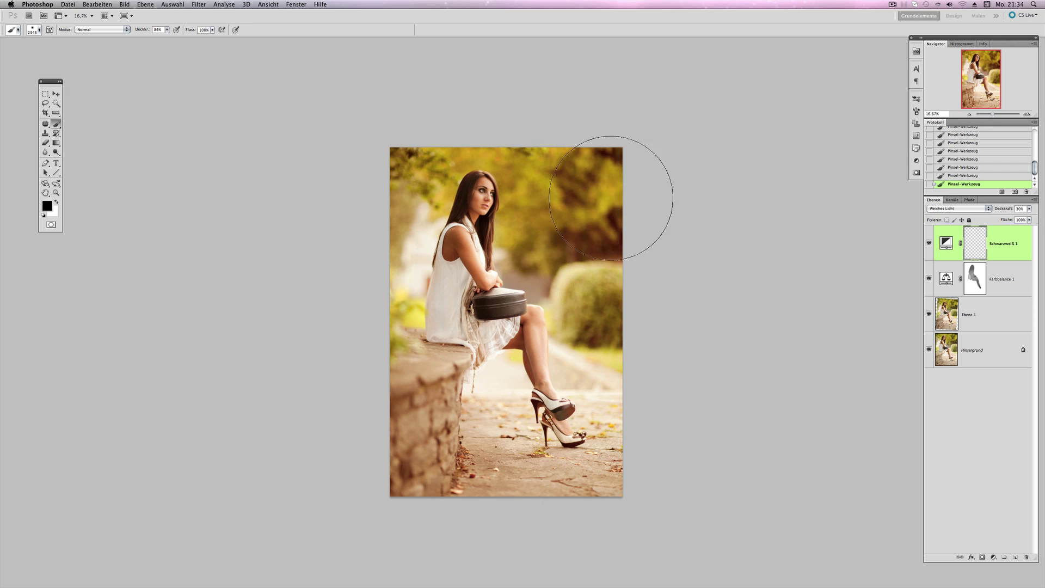
{"action": "left_click_drag", "start_coordinate": [523, 102], "coordinate": [490, 106]}
{"action": "left_click_drag", "start_coordinate": [364, 202], "coordinate": [618, 227]}
{"action": "left_click_drag", "start_coordinate": [618, 227], "coordinate": [672, 280]}
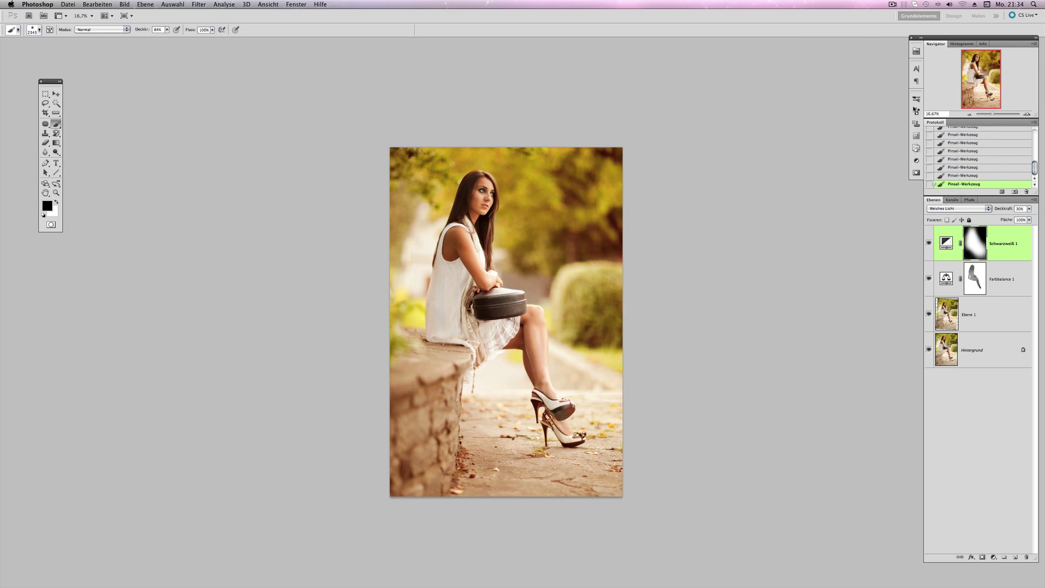
Add a Tonwertkorrektur layer and raise its midtone slider to 1.27 at 25% zoom.
{"action": "left_click", "coordinate": [916, 160]}
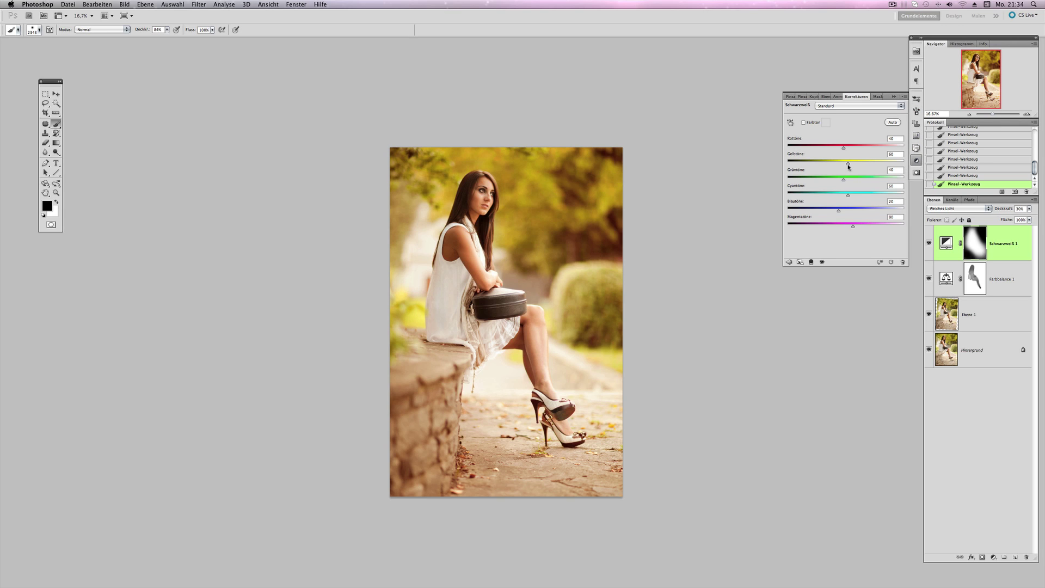
{"action": "left_click", "coordinate": [792, 263]}
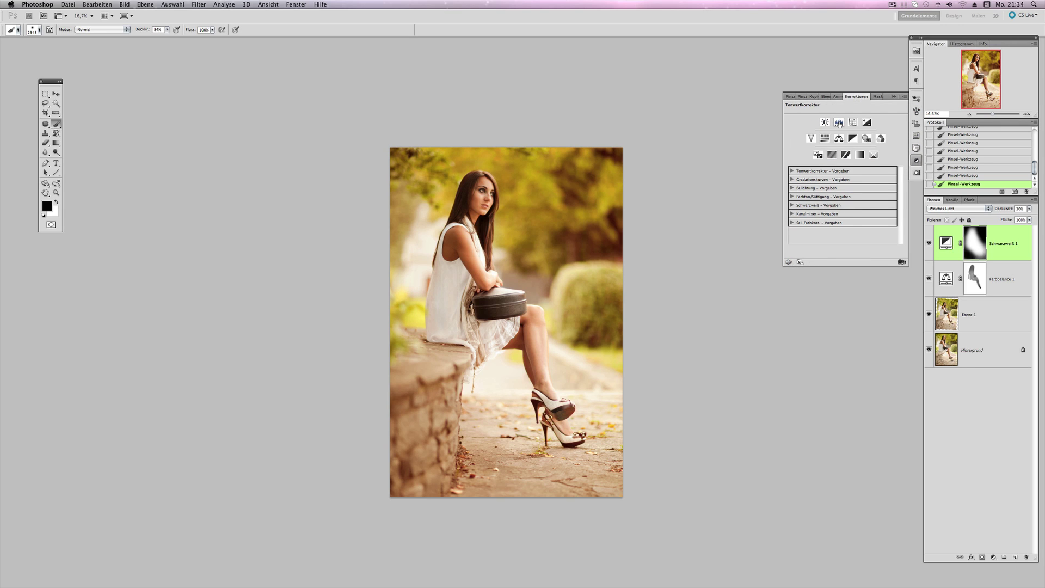
{"action": "left_click", "coordinate": [838, 123]}
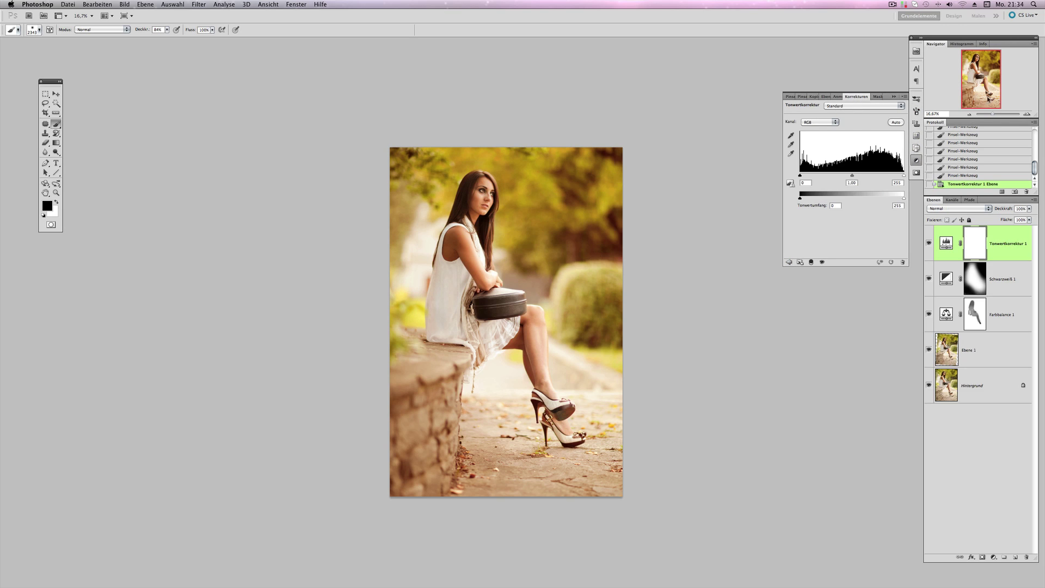
{"action": "left_click", "coordinate": [1027, 115]}
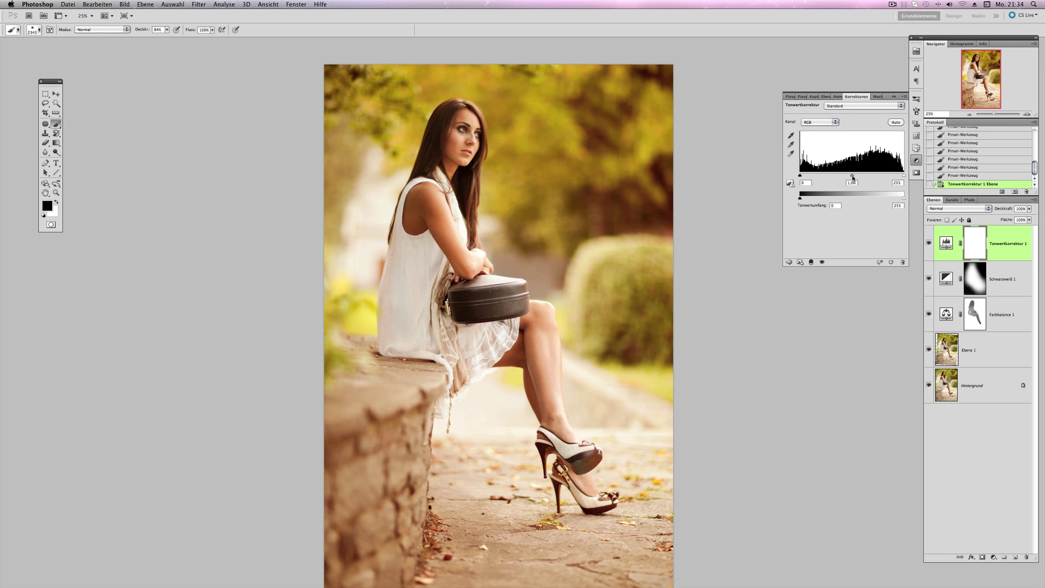
{"action": "left_click_drag", "start_coordinate": [853, 178], "coordinate": [844, 182]}
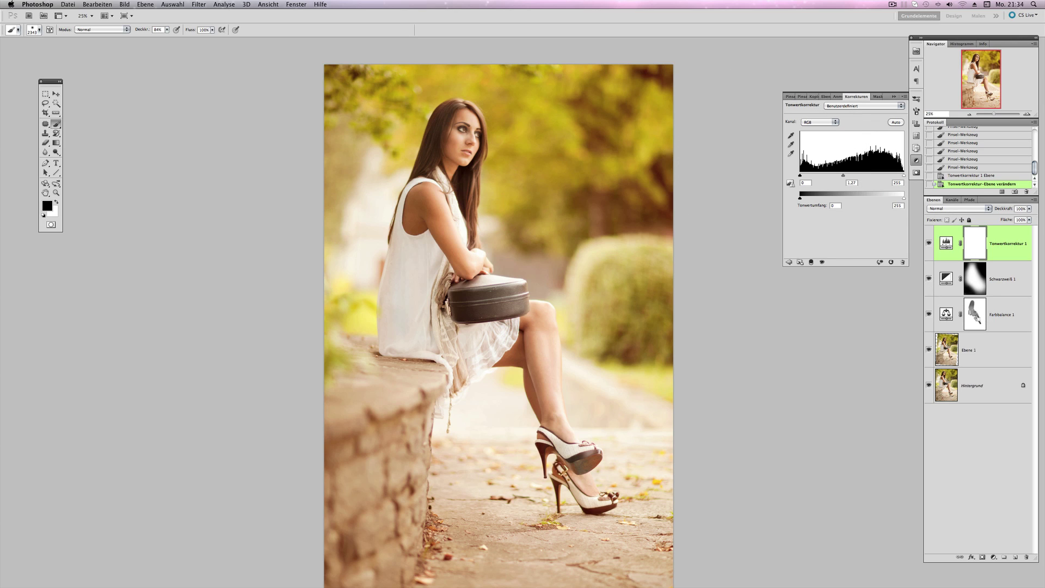
Shape the Tonwertkorrektur 1 mask around the woman using her mask as an inverted selection.
{"action": "left_click", "coordinate": [976, 318], "text": "super"}
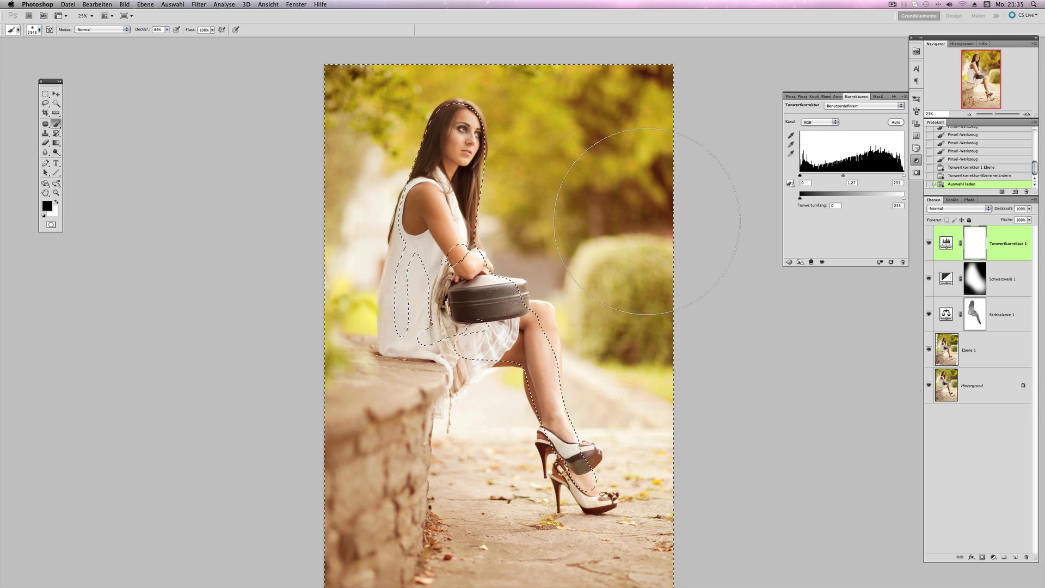
{"action": "key", "text": "shift+super+i"}
{"action": "key", "text": "super+d"}
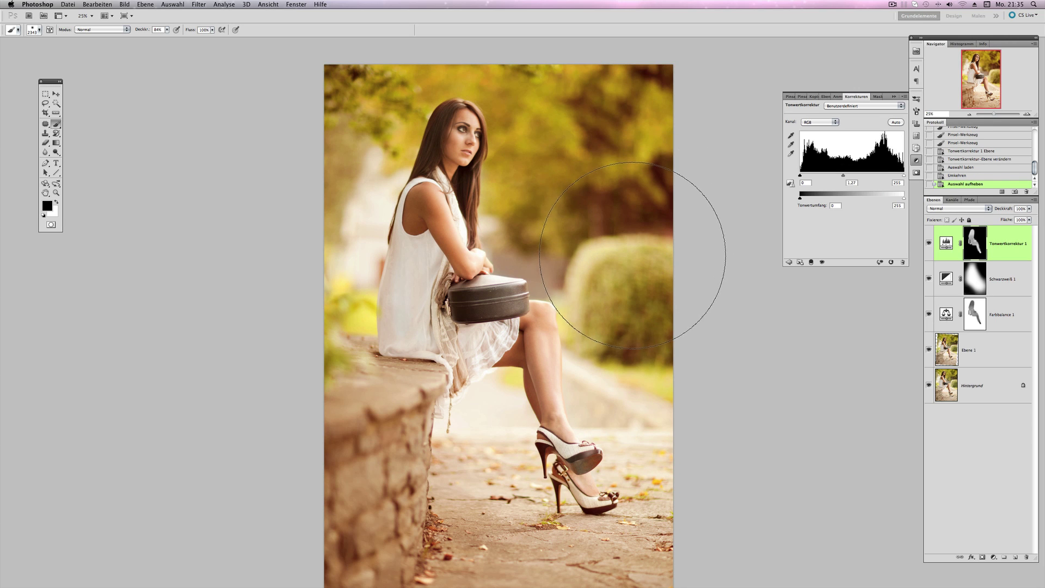
Toggle Tonwertkorrektur 1 to compare, zoom to 16.7%, and collapse the Korrekturen panel.
{"action": "left_click", "coordinate": [930, 244]}
{"action": "left_click", "coordinate": [929, 244]}
{"action": "left_click", "coordinate": [929, 243]}
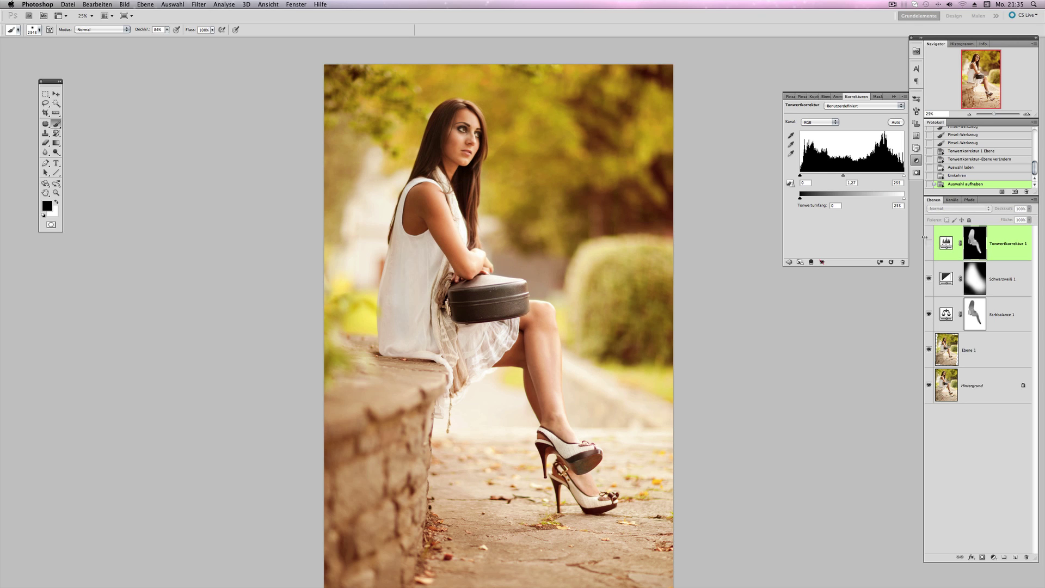
{"action": "left_click", "coordinate": [929, 244]}
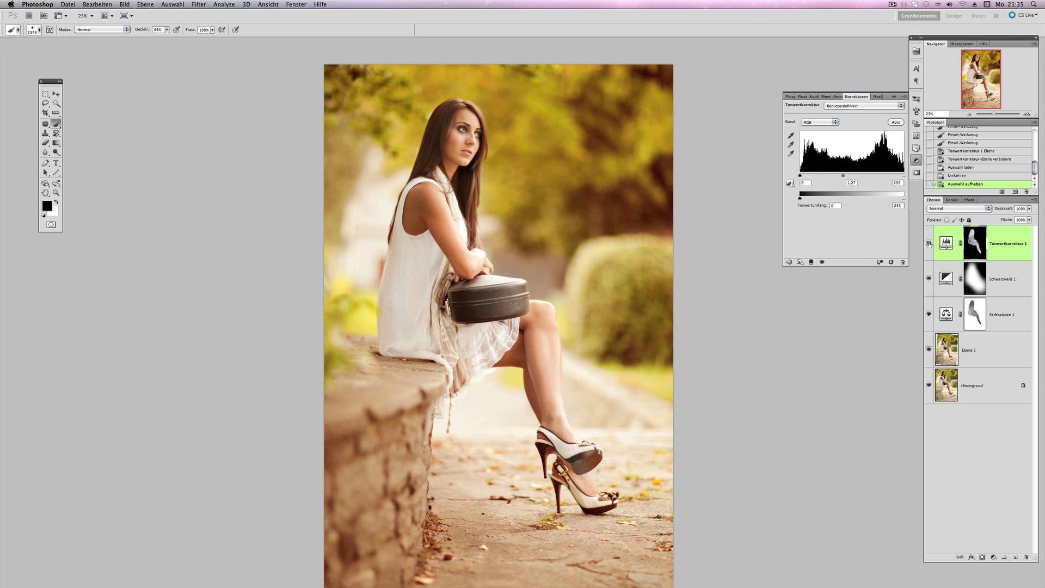
{"action": "left_click", "coordinate": [930, 245]}
{"action": "left_click", "coordinate": [929, 245]}
{"action": "left_click", "coordinate": [929, 244]}
{"action": "left_click", "coordinate": [970, 115]}
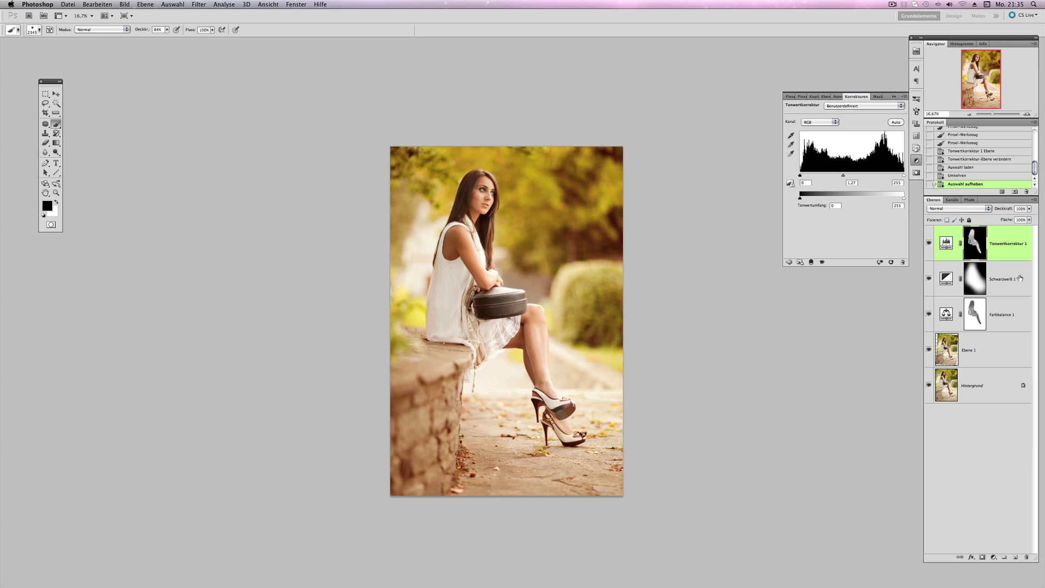
{"action": "left_click", "coordinate": [893, 96]}
At 25% zoom, stamp all visible layers into a new top layer, Ebene 2.
{"action": "left_click", "coordinate": [1026, 114]}
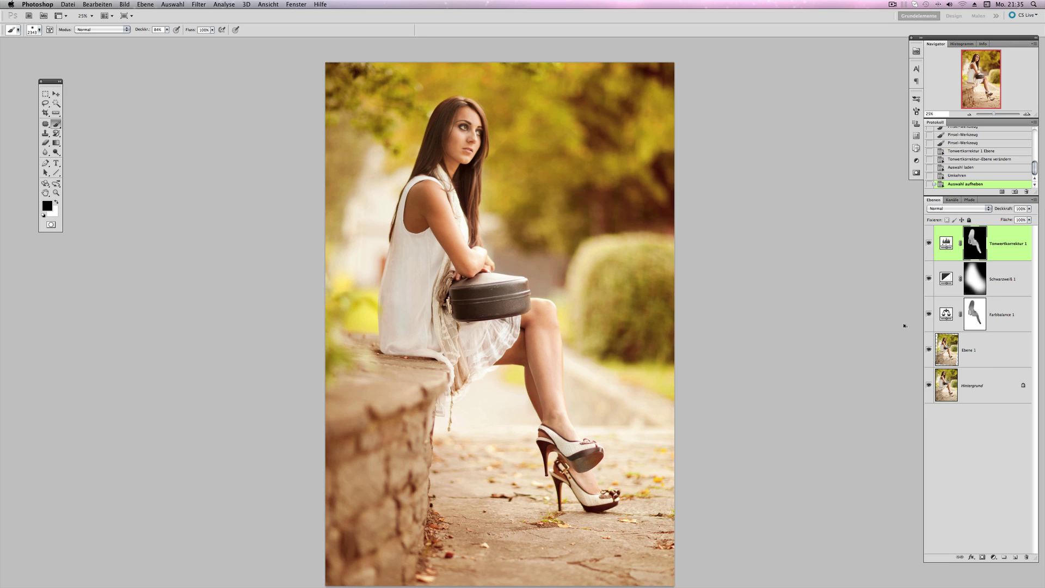
{"action": "key", "text": "x"}
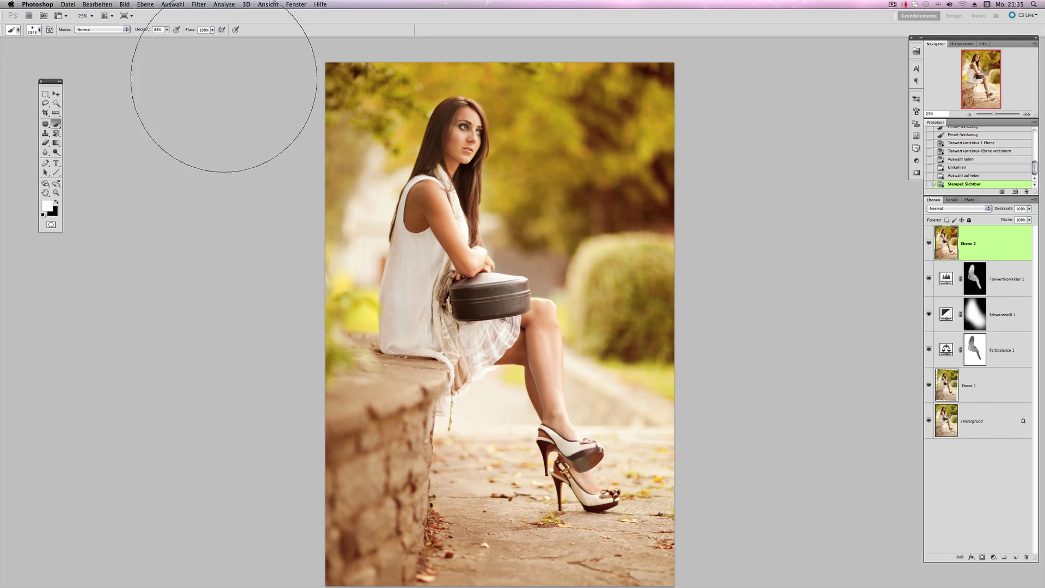
Apply a Gaußscher Weichzeichner with a 250-pixel radius to Ebene 2.
{"action": "left_click", "coordinate": [199, 5]}
{"action": "mouse_move", "coordinate": [227, 162]}
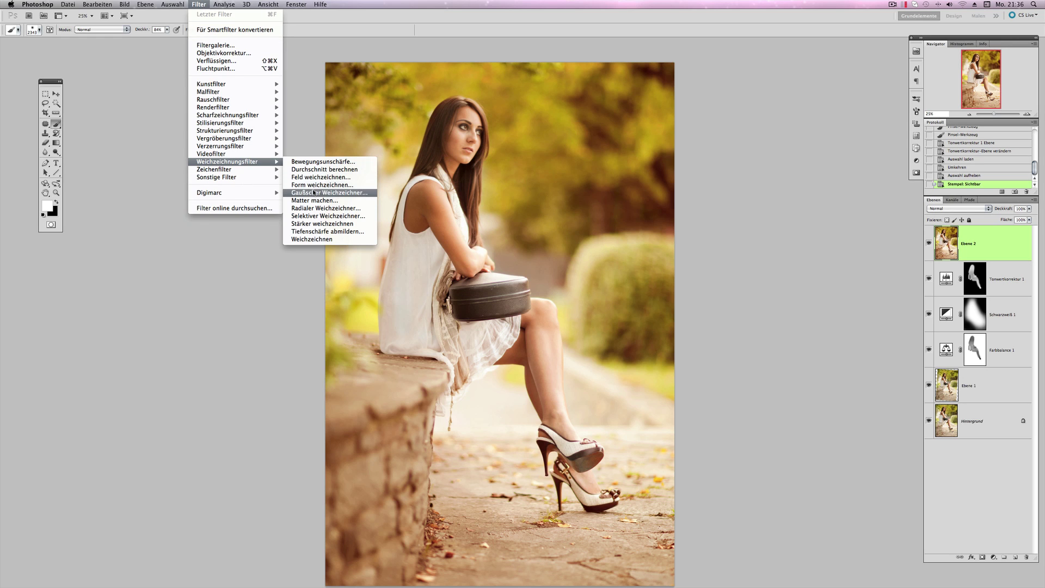
{"action": "left_click", "coordinate": [314, 194]}
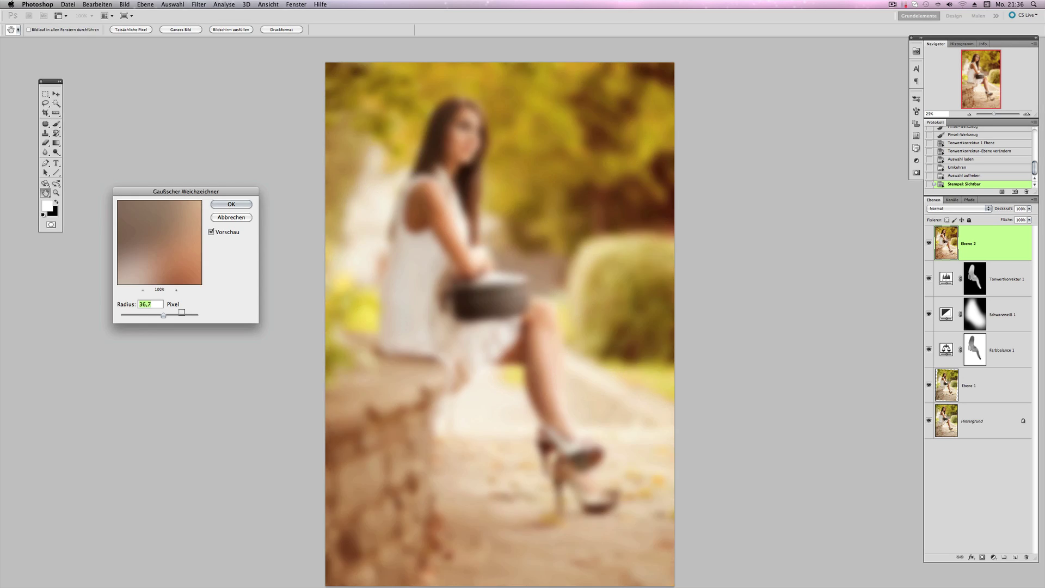
{"action": "left_click_drag", "start_coordinate": [163, 316], "coordinate": [199, 317]}
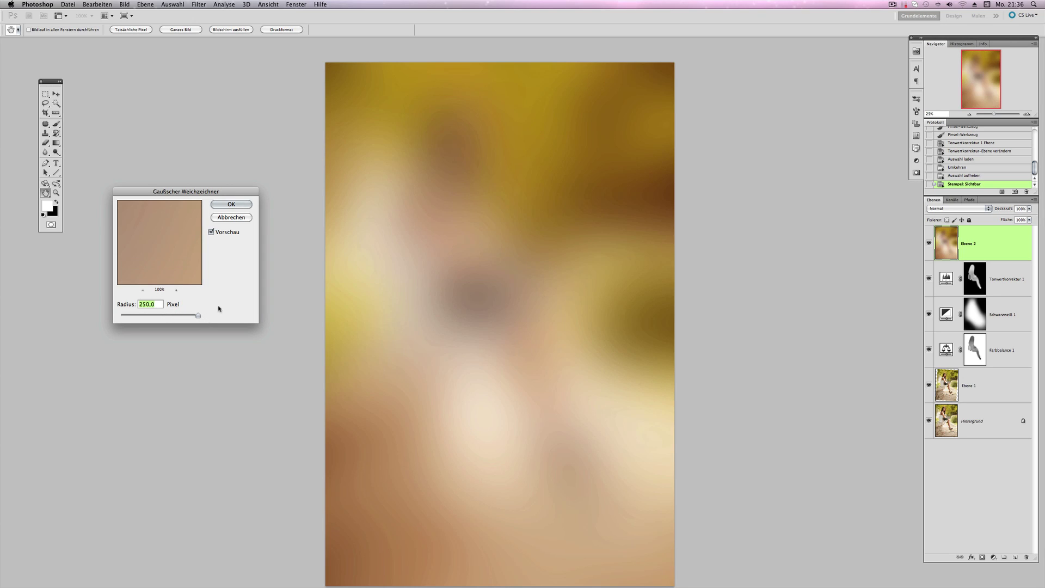
{"action": "left_click", "coordinate": [232, 202]}
{"action": "key", "text": "b"}
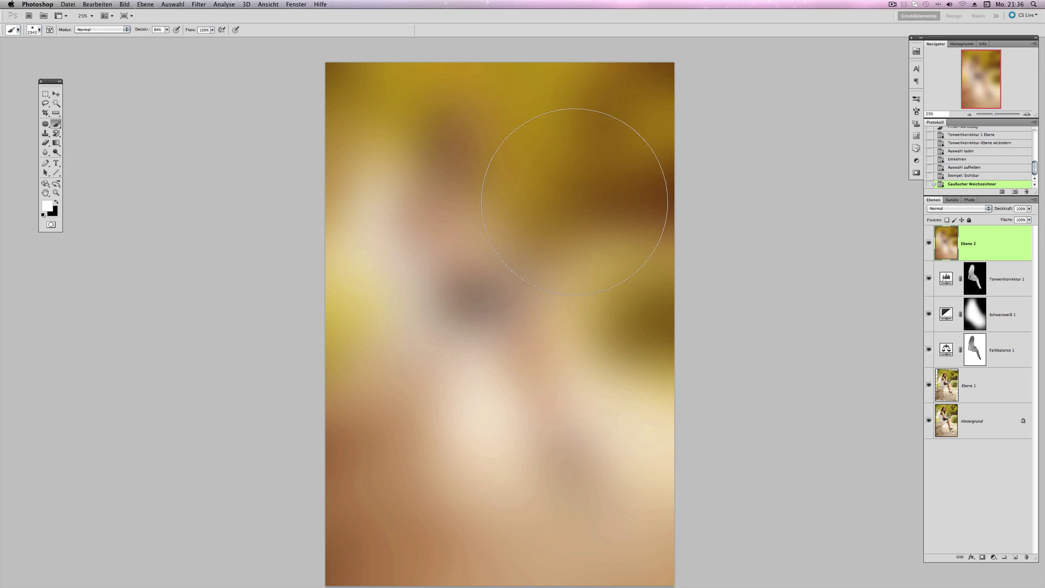
Set Ebene 2 to Weiches Licht blending and compare the glow on and off.
{"action": "left_click", "coordinate": [952, 211]}
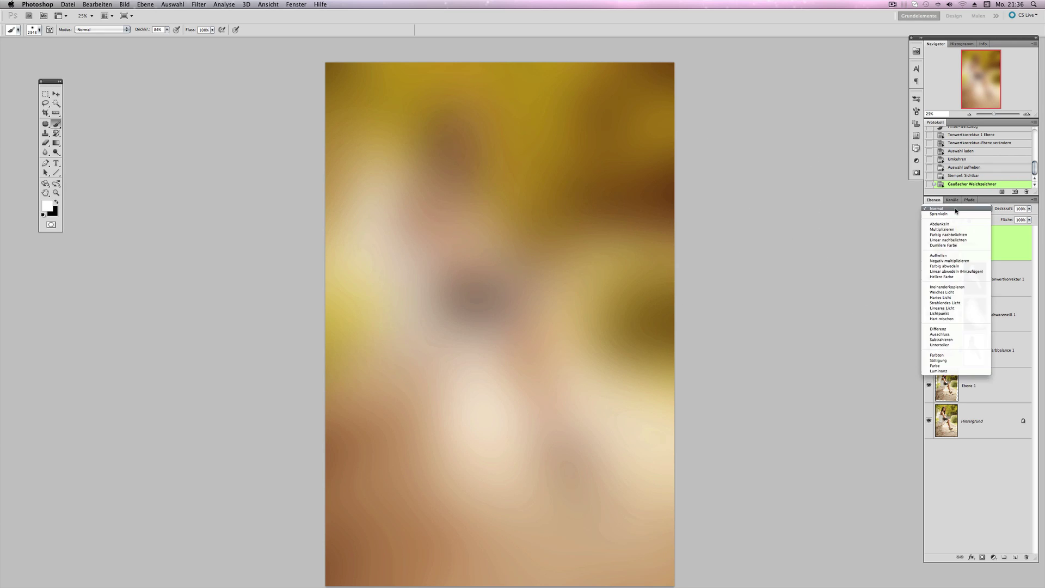
{"action": "left_click", "coordinate": [960, 293]}
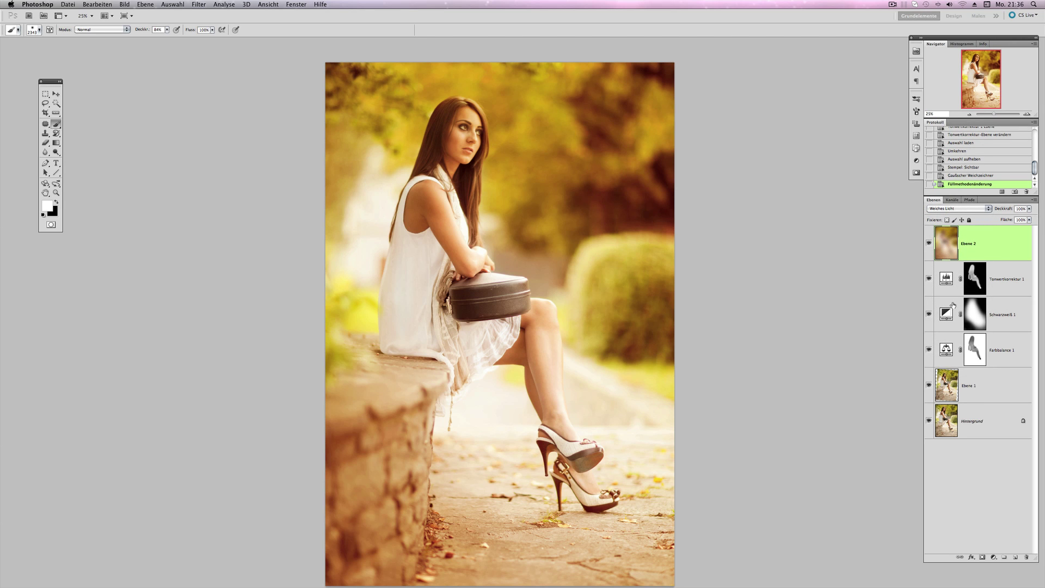
{"action": "left_click", "coordinate": [929, 244]}
{"action": "left_click", "coordinate": [928, 245]}
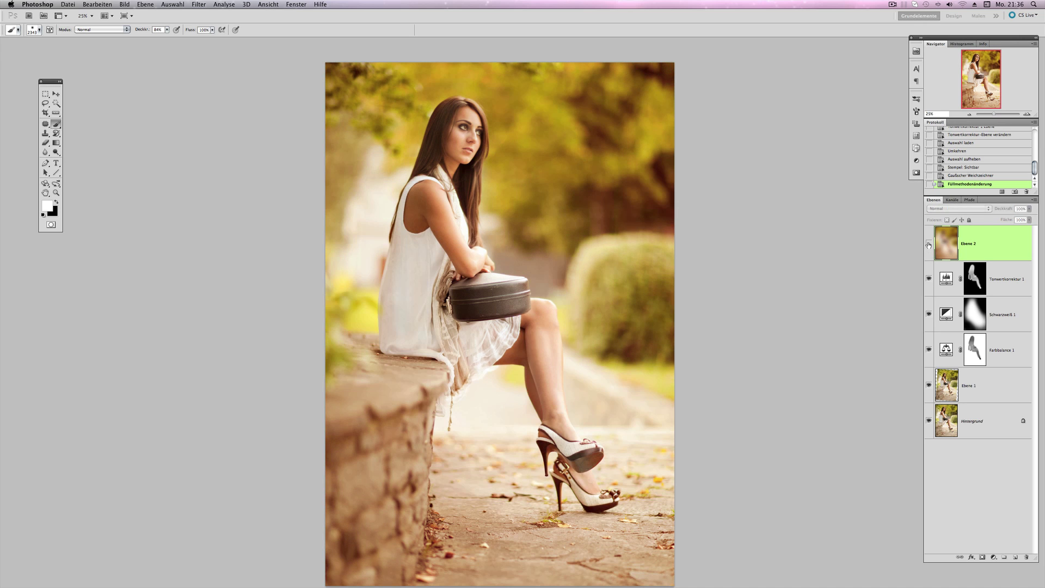
{"action": "key", "text": "shift+alt+f"}
{"action": "left_click", "coordinate": [929, 244]}
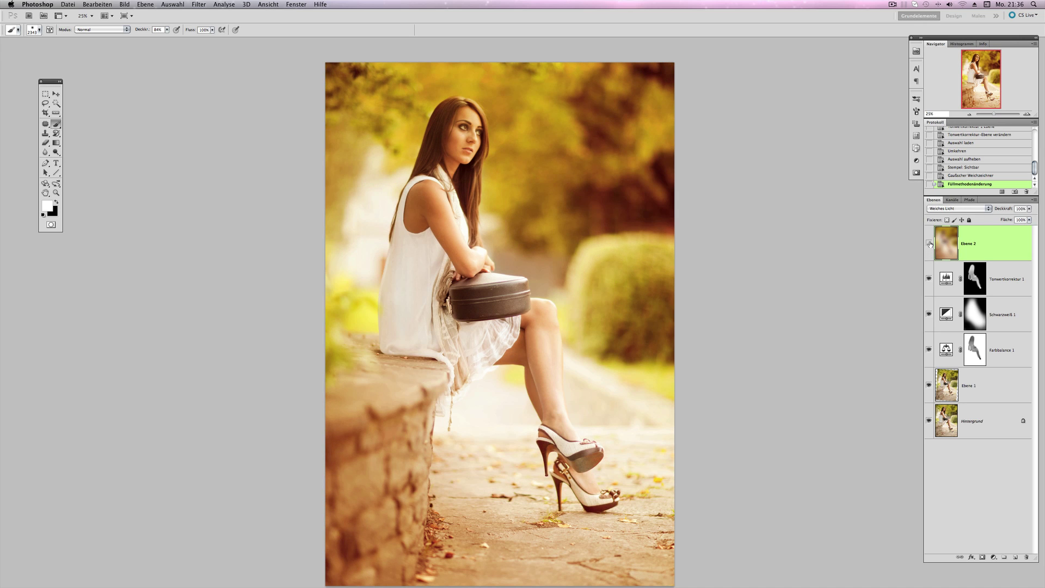
{"action": "left_click", "coordinate": [929, 244]}
{"action": "left_click", "coordinate": [929, 245]}
Convert Ebene 2 to black and white with Schwarzweiß and check the result.
{"action": "left_click", "coordinate": [129, 5]}
{"action": "mouse_move", "coordinate": [155, 30]}
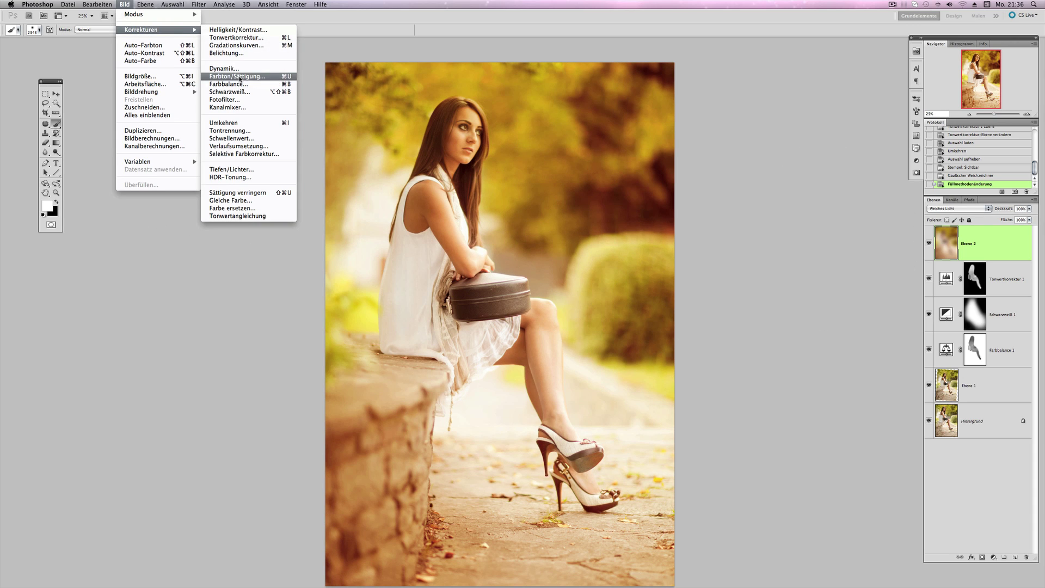
{"action": "left_click", "coordinate": [247, 93]}
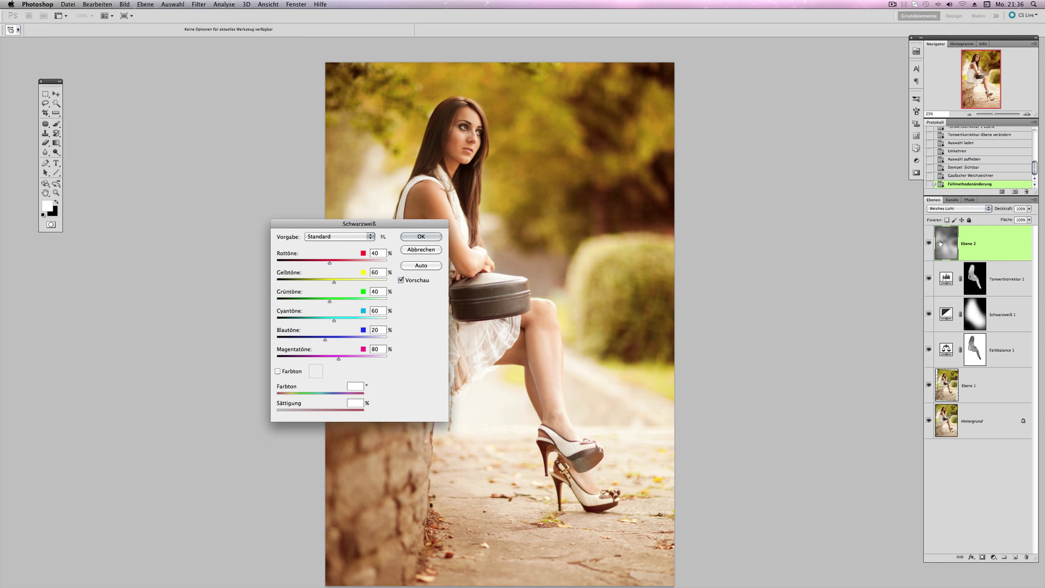
{"action": "left_click", "coordinate": [419, 237]}
{"action": "key", "text": "b"}
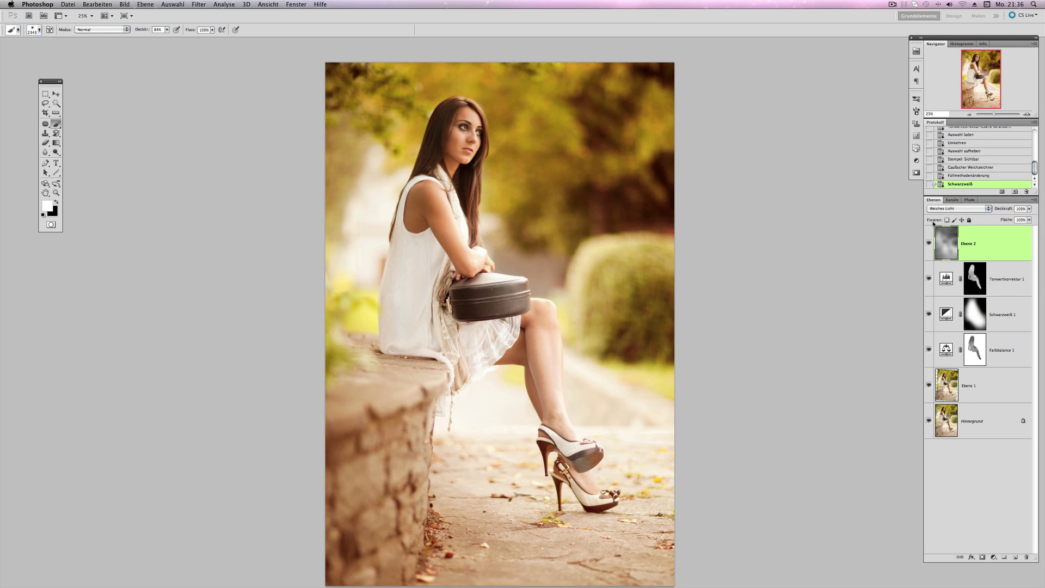
{"action": "left_click", "coordinate": [929, 243]}
Add a layer mask to Ebene 2 and paint black over the woman's upper body and legs.
{"action": "left_click", "coordinate": [929, 245]}
{"action": "left_click", "coordinate": [929, 244]}
{"action": "left_click", "coordinate": [982, 557]}
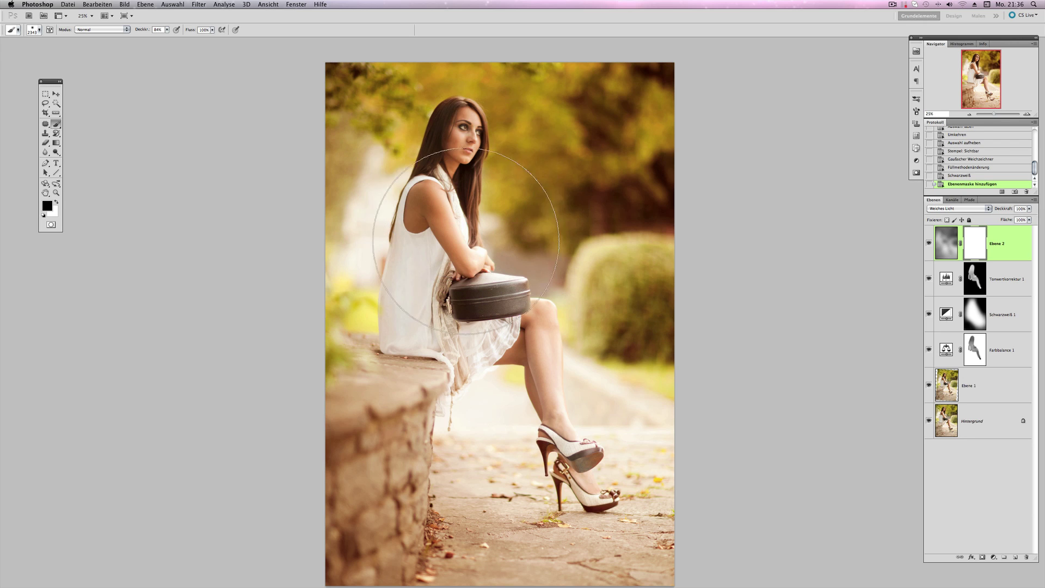
{"action": "mouse_move", "coordinate": [463, 207]}
{"action": "left_mouse_down"}
{"action": "mouse_move", "coordinate": [474, 214]}
{"action": "mouse_move", "coordinate": [463, 245]}
{"action": "mouse_move", "coordinate": [460, 217]}
{"action": "left_mouse_up"}
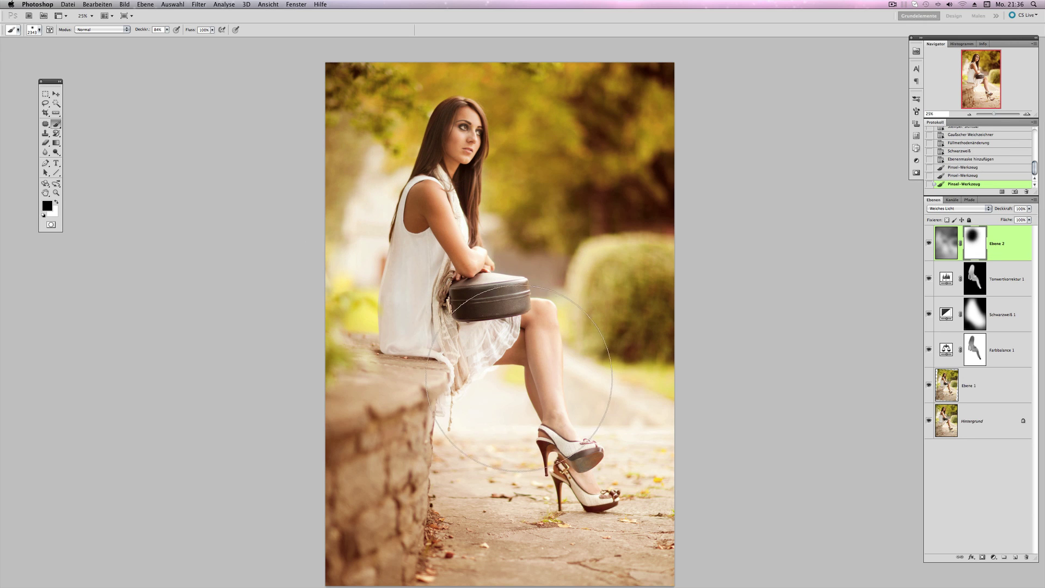
{"action": "mouse_move", "coordinate": [529, 449]}
{"action": "left_mouse_down"}
{"action": "mouse_move", "coordinate": [587, 430]}
{"action": "mouse_move", "coordinate": [599, 414]}
{"action": "mouse_move", "coordinate": [523, 381]}
{"action": "left_mouse_up"}
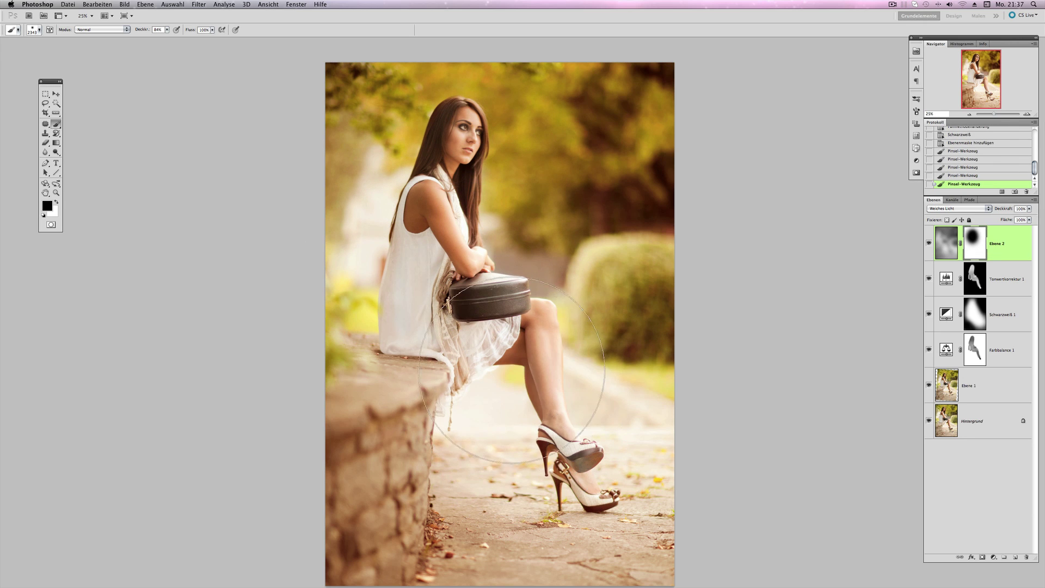
{"action": "left_click_drag", "start_coordinate": [455, 293], "coordinate": [488, 267]}
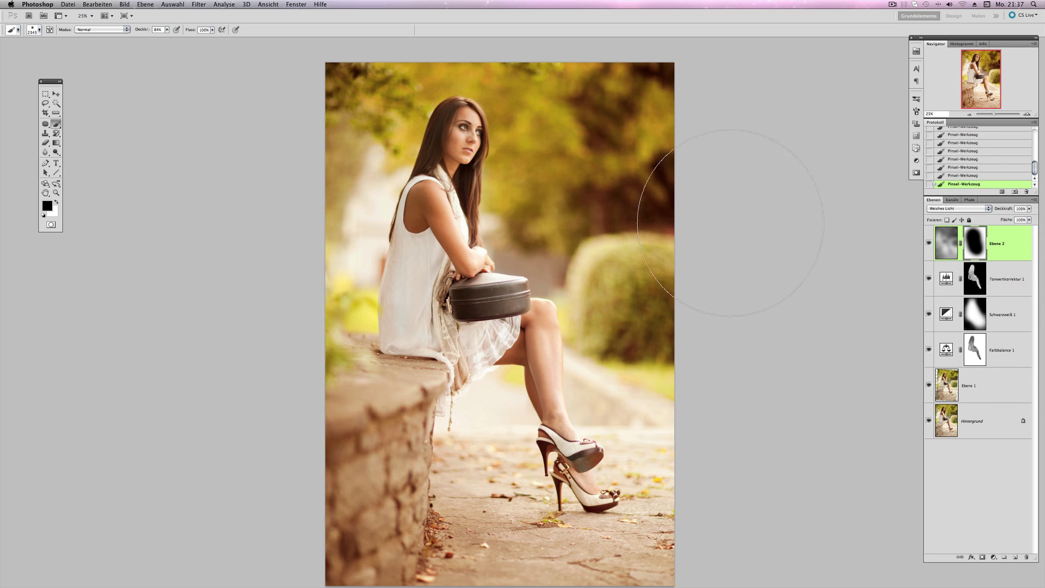
Toggle Ebene 2 on and off to compare the masked glow.
{"action": "left_click", "coordinate": [928, 244]}
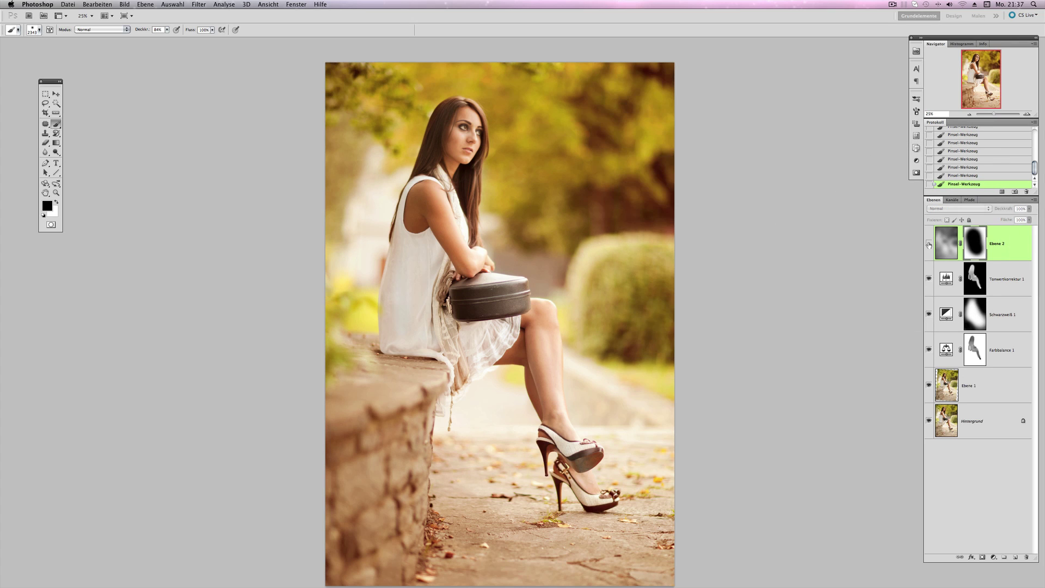
{"action": "left_click", "coordinate": [929, 243]}
{"action": "left_click", "coordinate": [929, 242]}
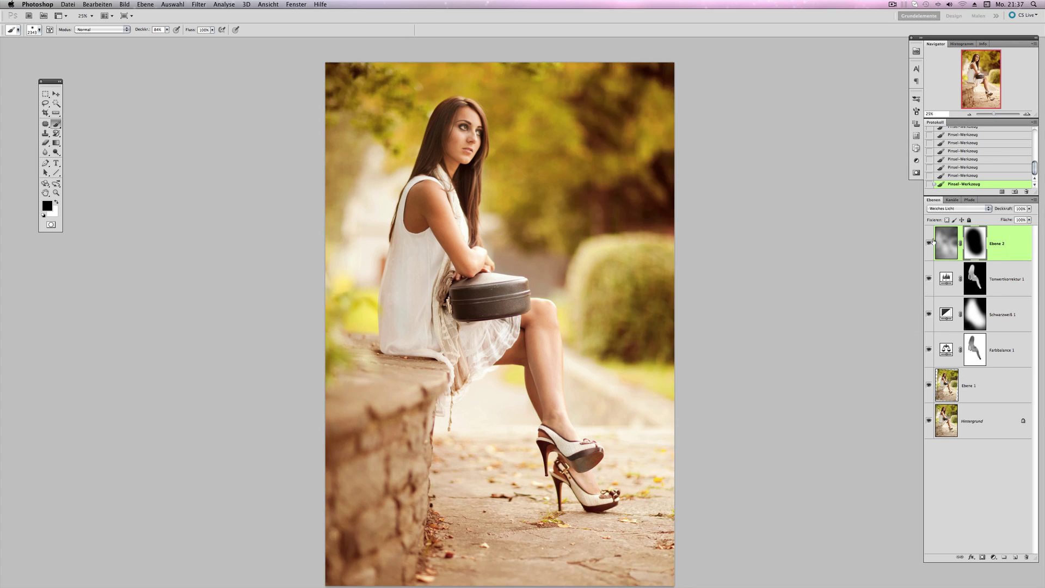
{"action": "left_click", "coordinate": [931, 242]}
{"action": "left_click", "coordinate": [969, 114]}
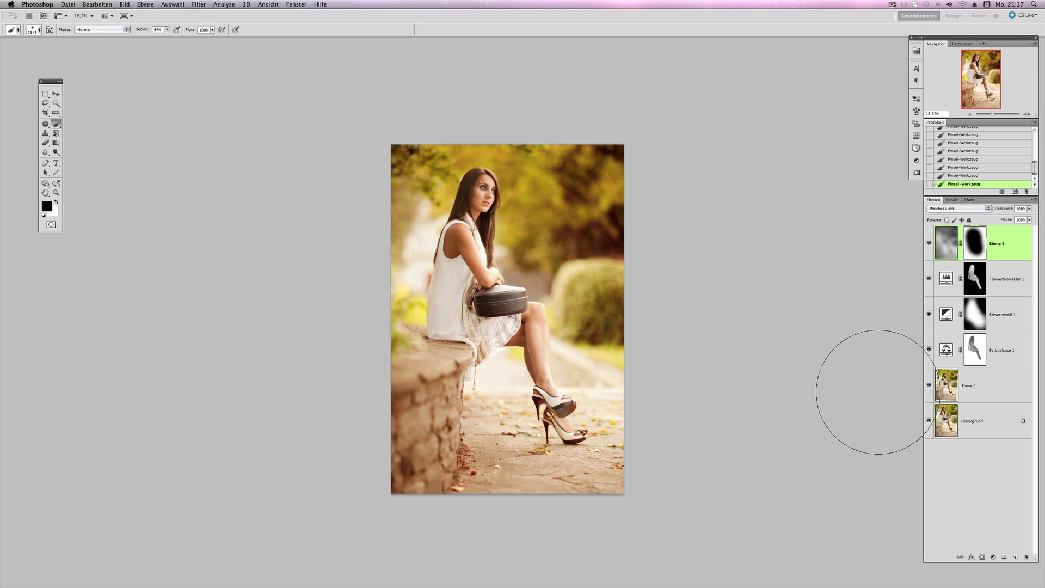
{"action": "left_click", "coordinate": [1027, 115]}
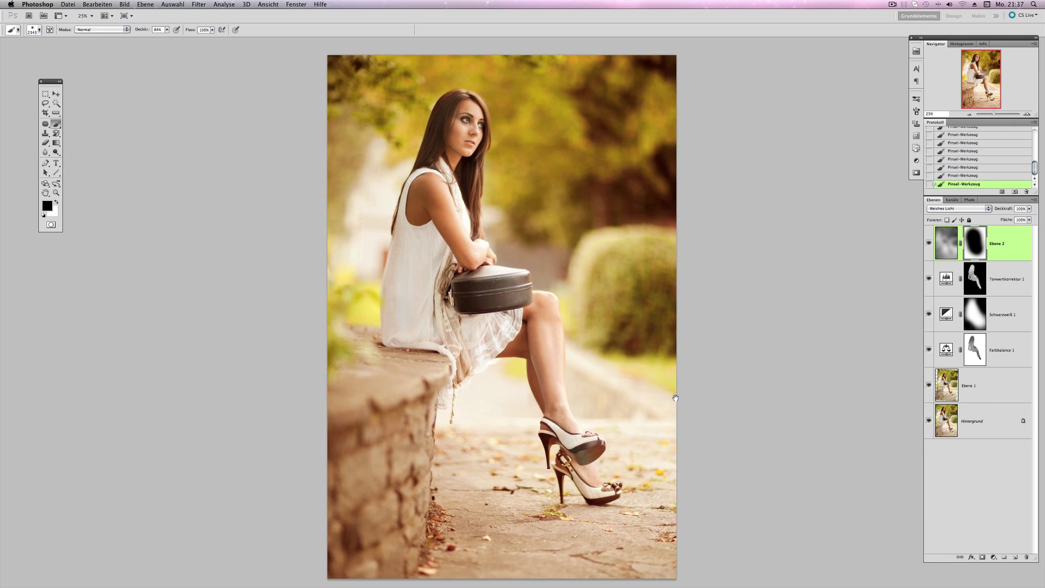
{"action": "left_click_drag", "start_coordinate": [669, 421], "coordinate": [670, 406]}
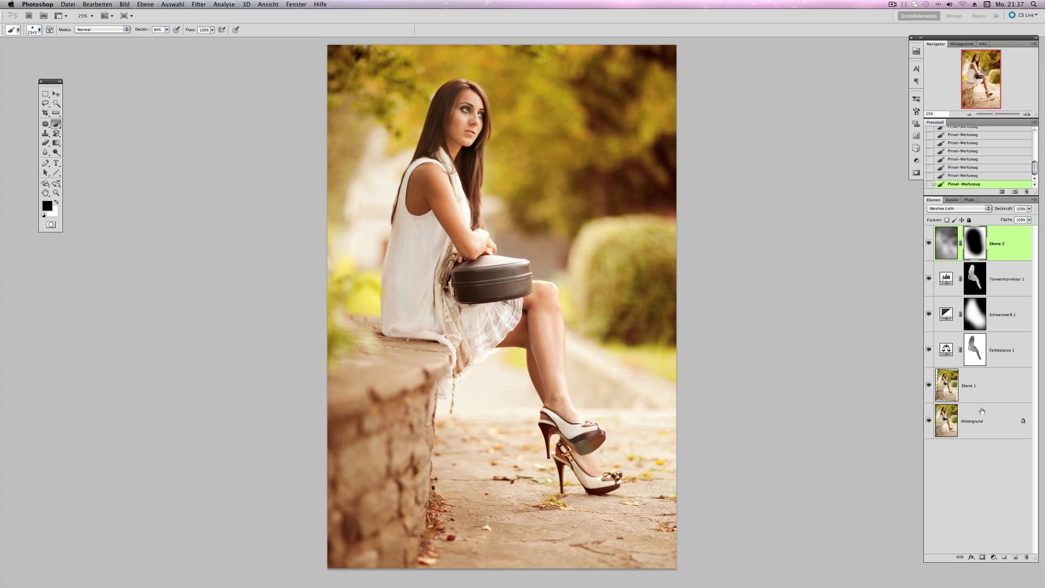
{"action": "left_click", "coordinate": [929, 421], "text": "alt"}
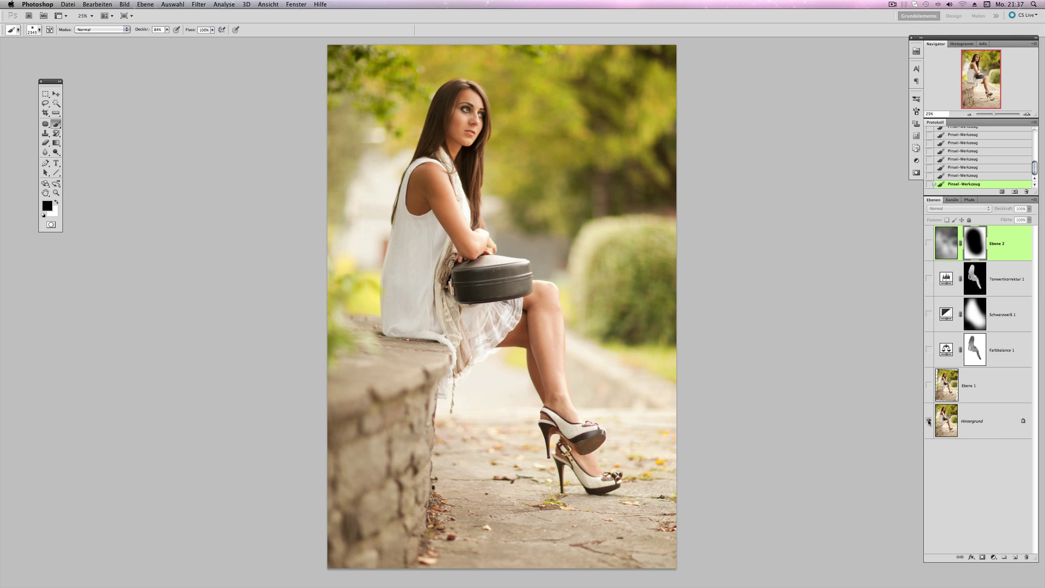
{"action": "left_click", "coordinate": [929, 420], "text": "alt"}
{"action": "key", "text": "Down"}
{"action": "key", "text": "Up"}
{"action": "key", "text": "Down"}
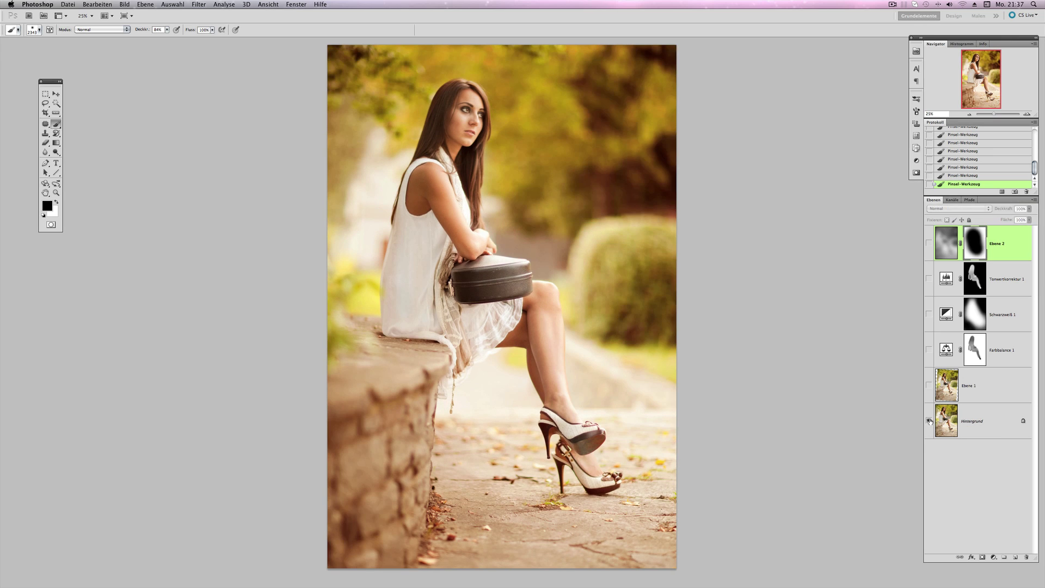
{"action": "key", "text": "Up"}
{"action": "key", "text": "Down"}
{"action": "key", "text": "Up"}
{"action": "key", "text": "Down"}
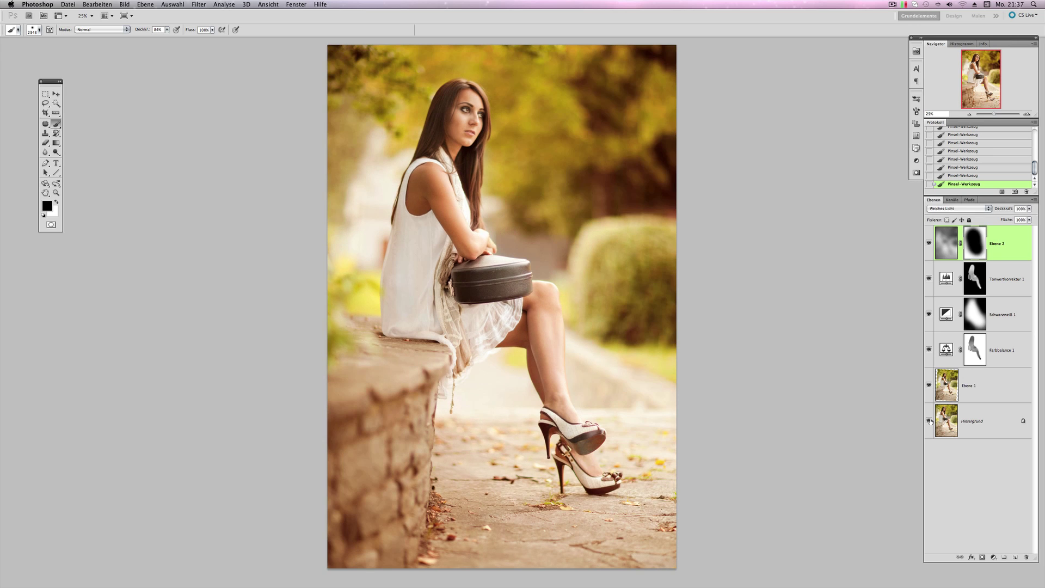